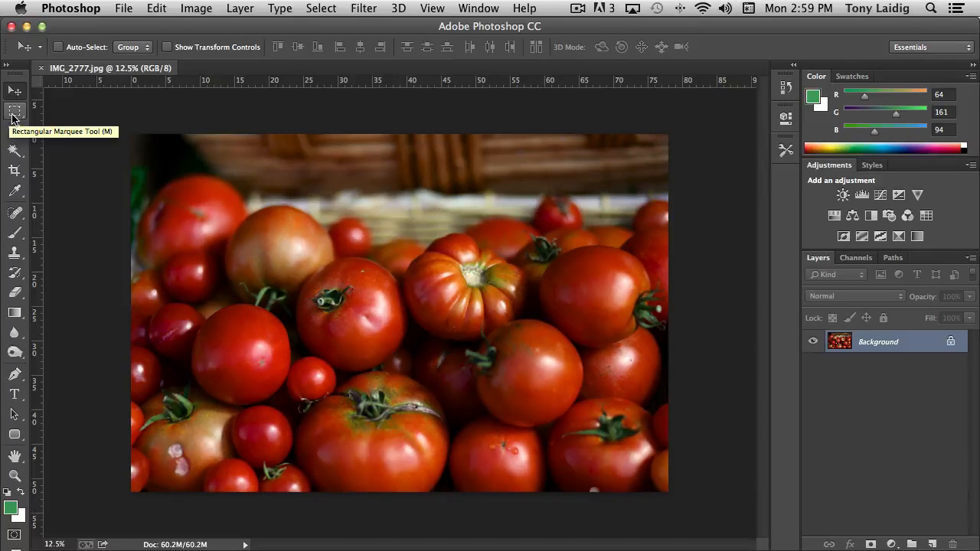
Step: Try the Single Row Marquee tool and return to the Rectangular Marquee tool
left_click(14, 113)
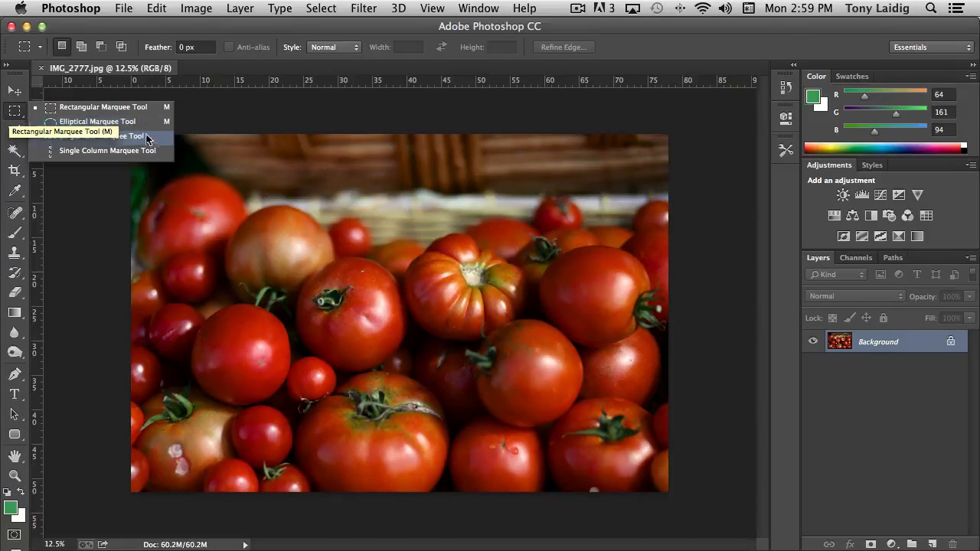
left_click(146, 136)
left_click(23, 117)
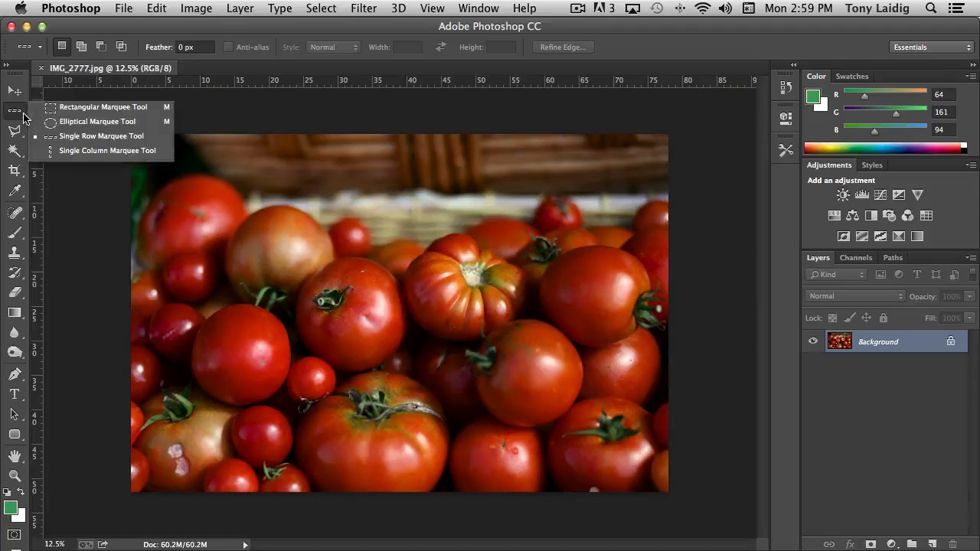
left_click(140, 107)
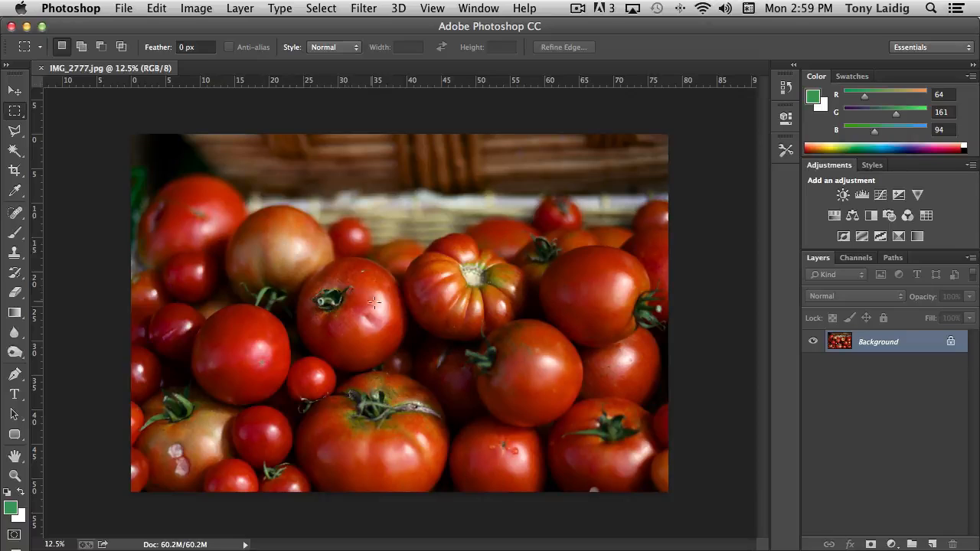
left_click(15, 110)
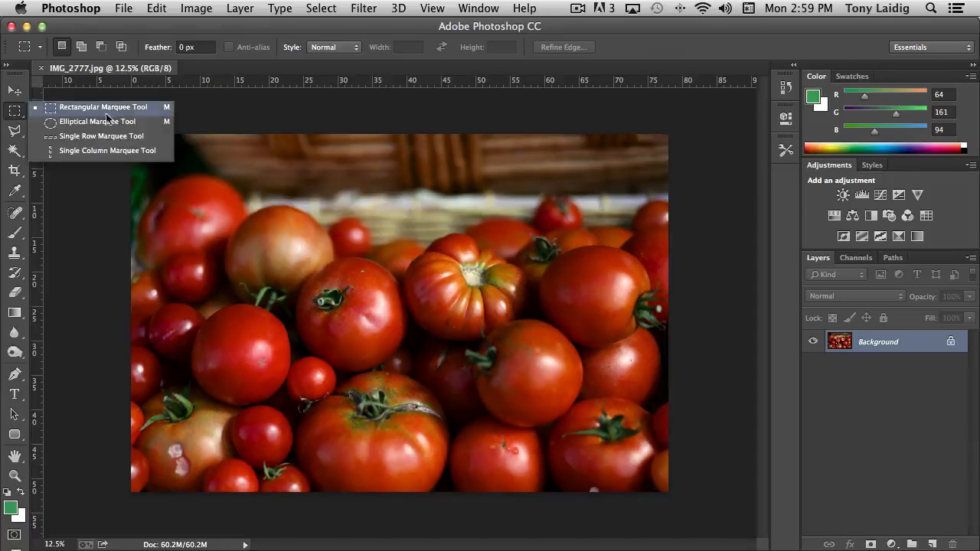
left_click(134, 112)
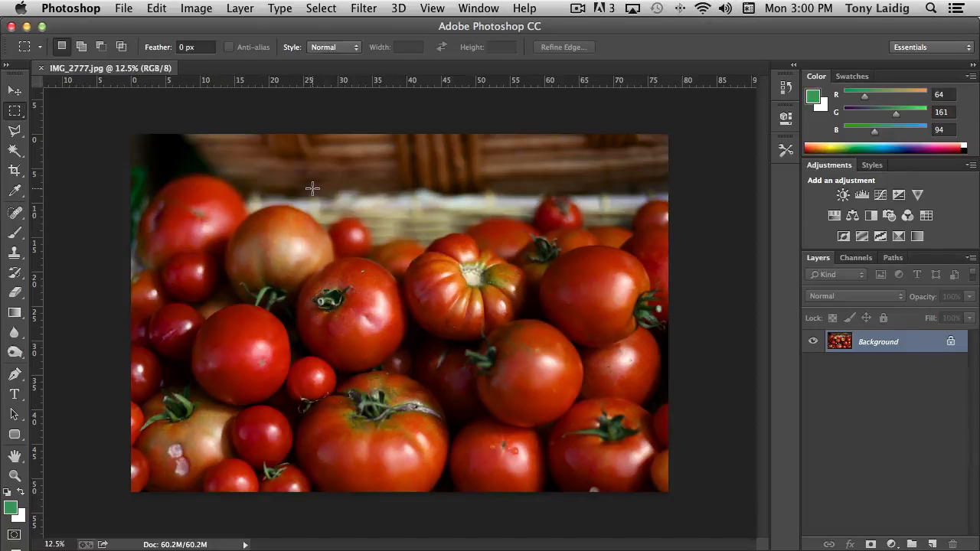
Step: Draw three trial rectangular selections over the tomatoes, the last one square, deselecting each of them
left_click_drag(313, 188, 548, 408)
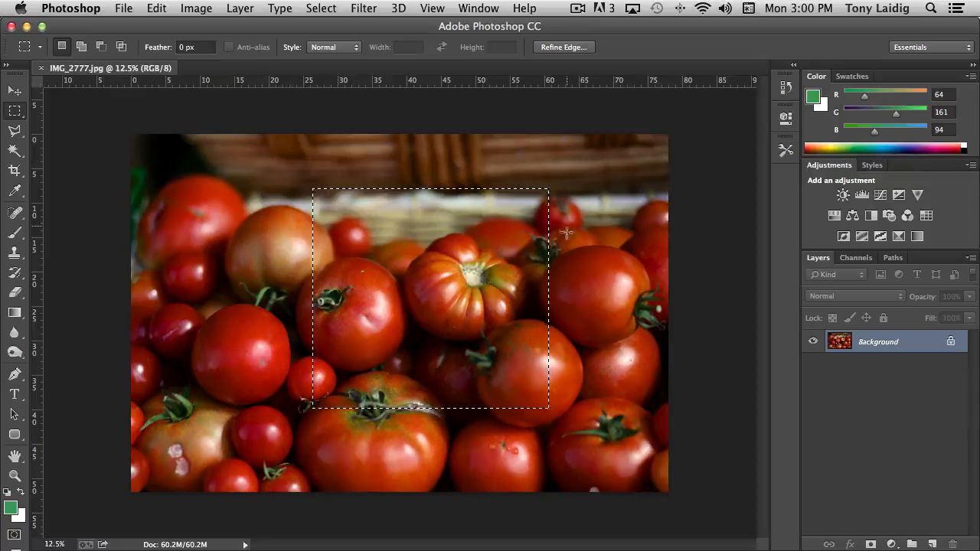
left_click(566, 352)
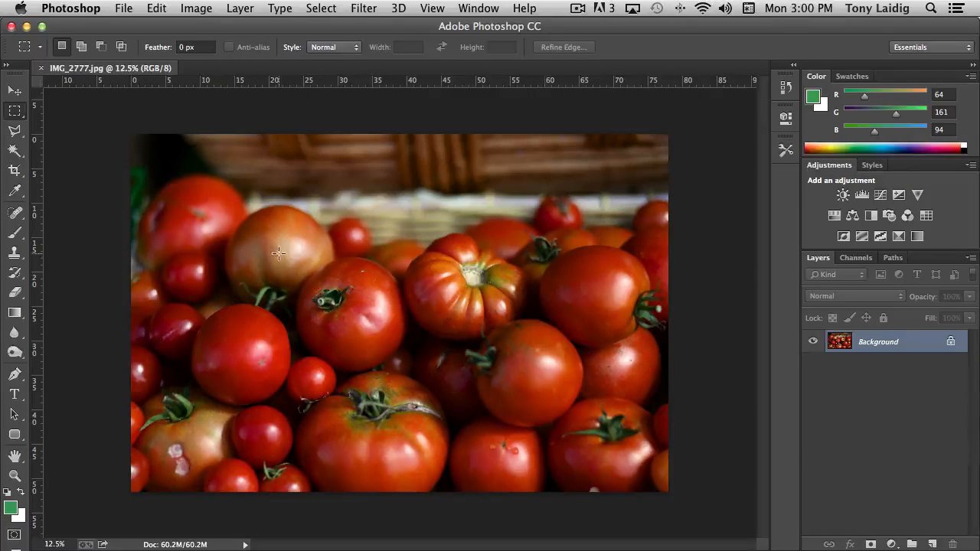
left_click_drag(272, 169, 558, 297)
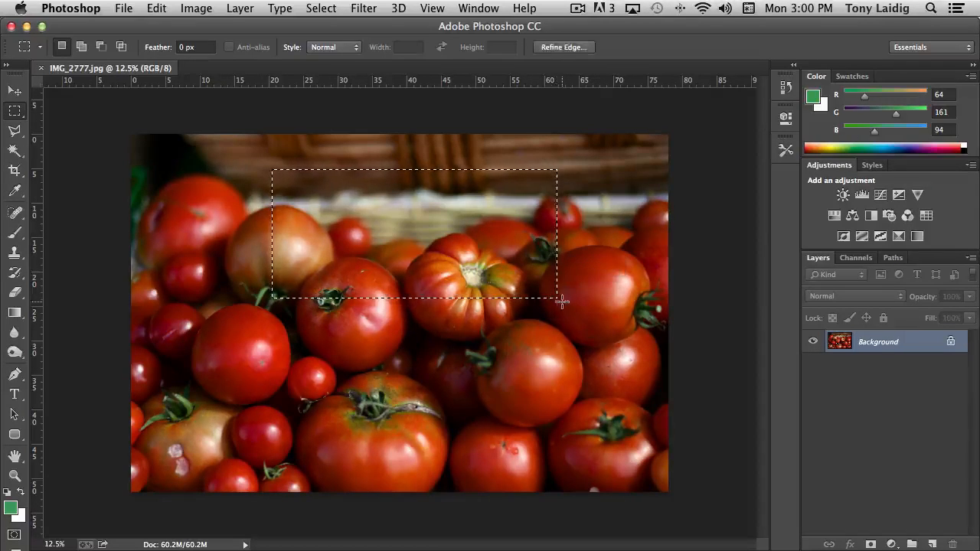
left_click(567, 297)
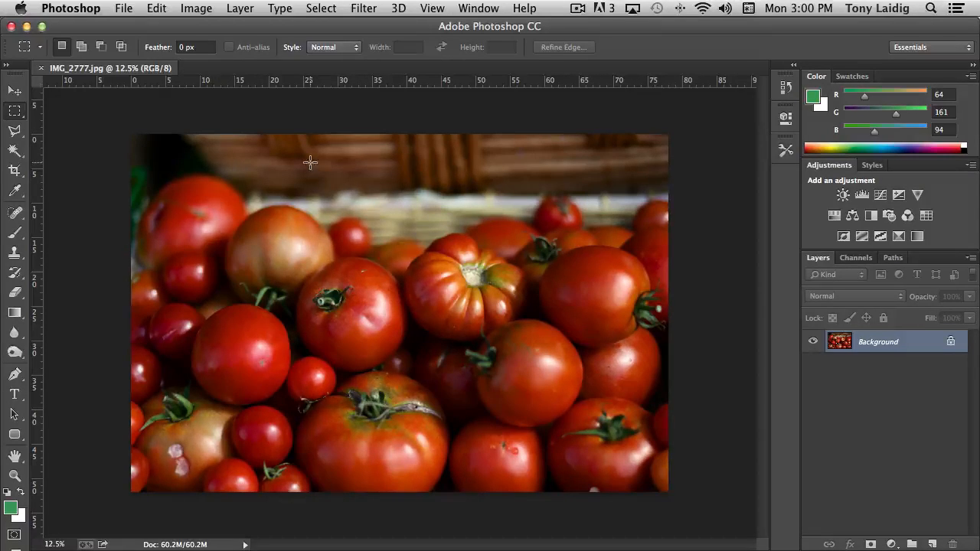
left_click_drag(310, 162, 500, 352)
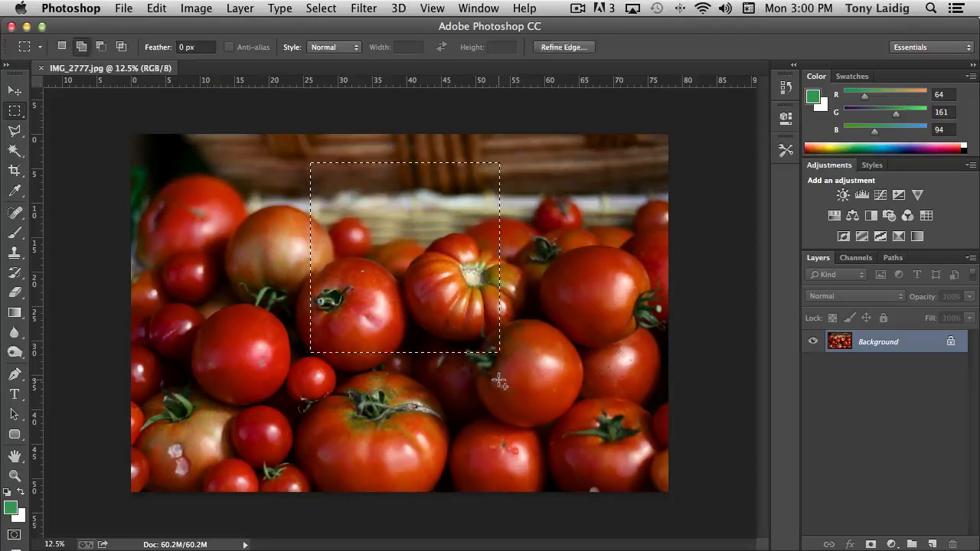
left_click(171, 175)
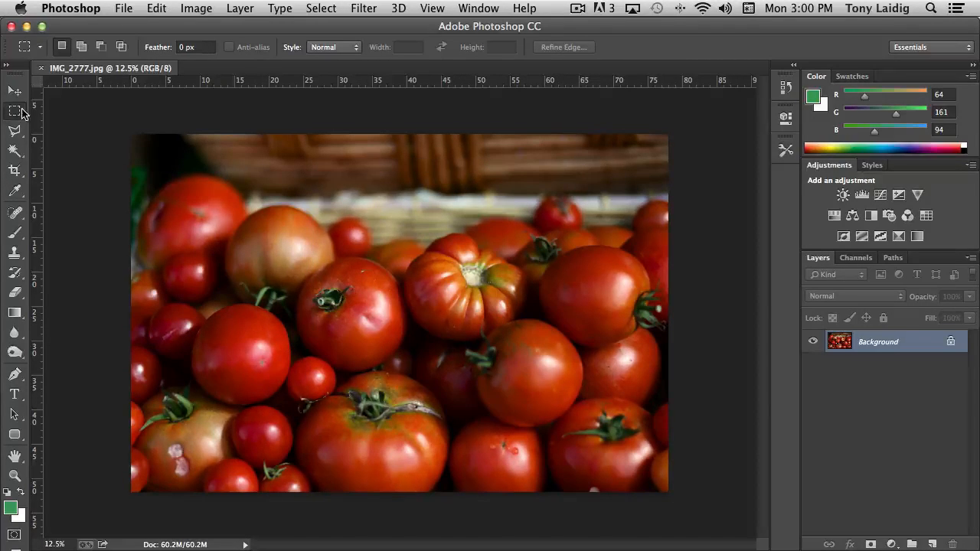
Step: Draw two trial elliptical selections over the tomatoes, deselect them, and return to the Rectangular Marquee tool
left_click_drag(22, 113, 129, 124)
left_click_drag(307, 175, 519, 365)
left_click(516, 360)
left_click_drag(379, 197, 595, 286)
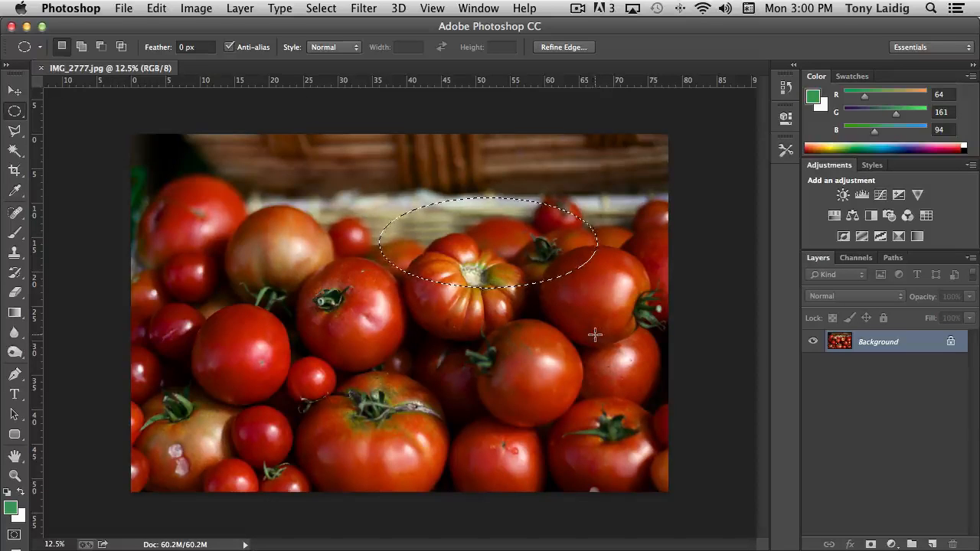
left_click(594, 295)
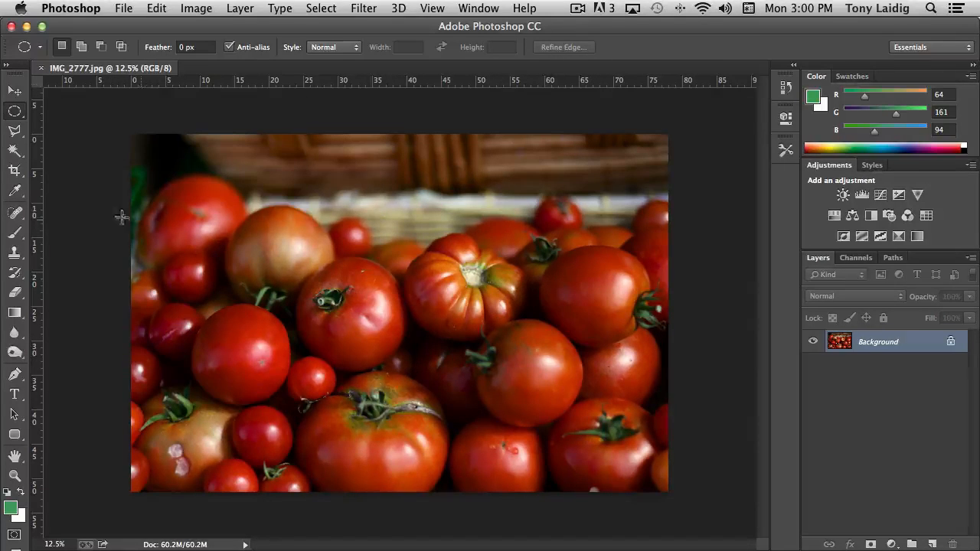
left_click(14, 110)
left_click(127, 111)
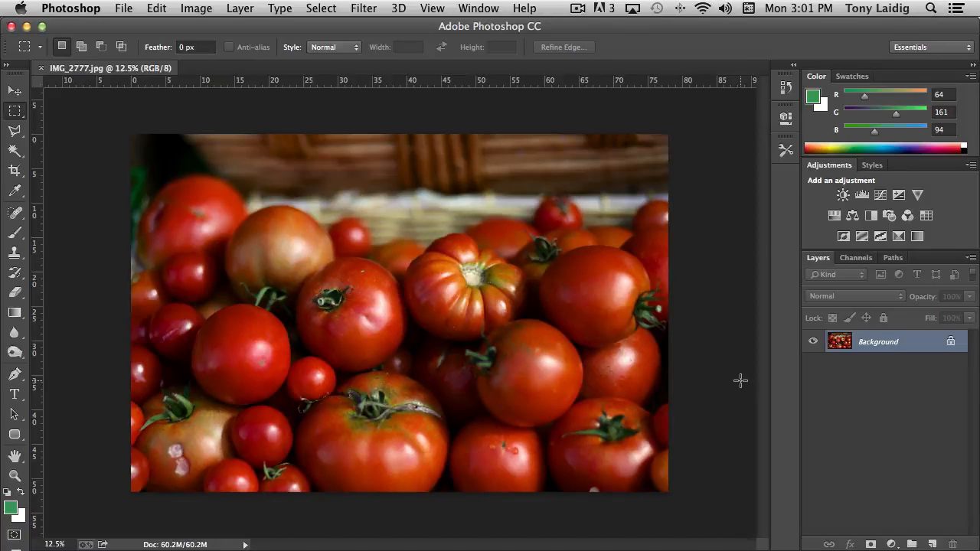
Step: Add a new layer and draw a large rectangular selection over the photo, leaving a margin on all sides
left_click(932, 544)
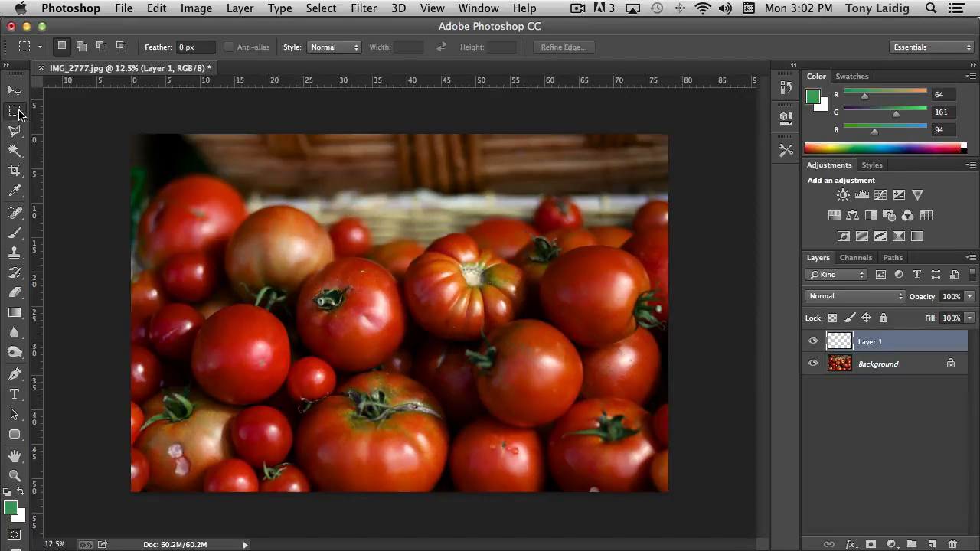
left_click(17, 113)
left_click(138, 107)
left_click_drag(174, 175, 626, 463)
left_click_drag(626, 460, 623, 454)
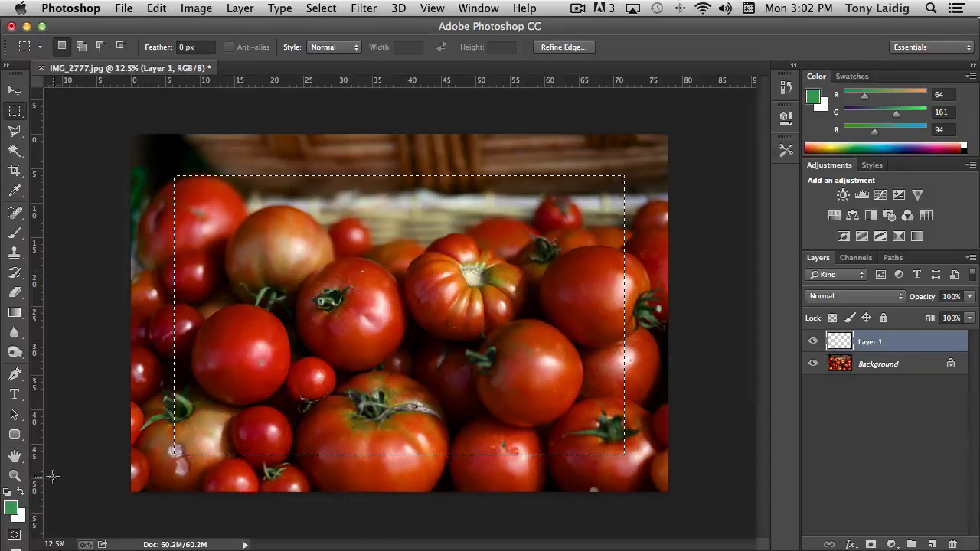
Step: Set the foreground color to the light peach e7bba0 by sampling the pale orange tomato in the photo
left_click(9, 508)
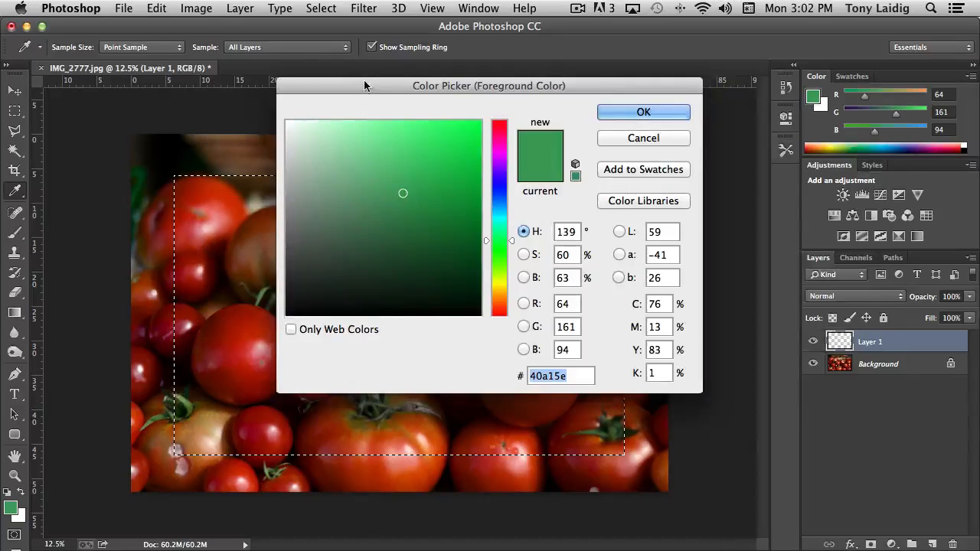
left_click_drag(364, 80, 546, 62)
key("ctrl+Down")
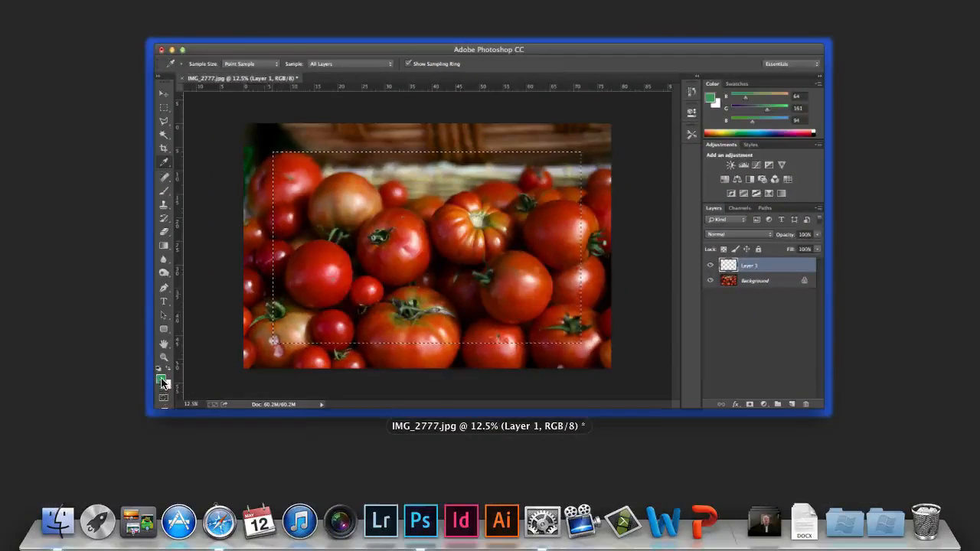
left_click(207, 406)
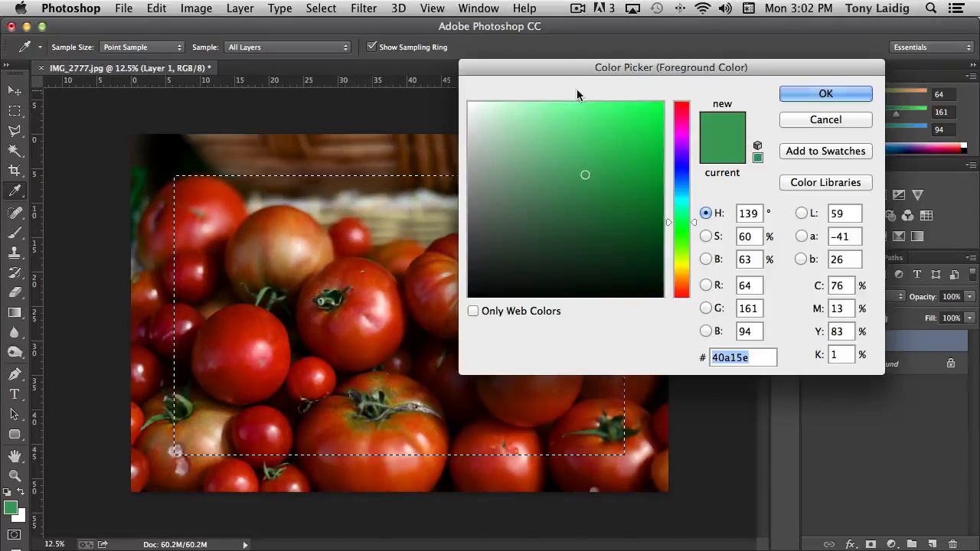
left_click(378, 142)
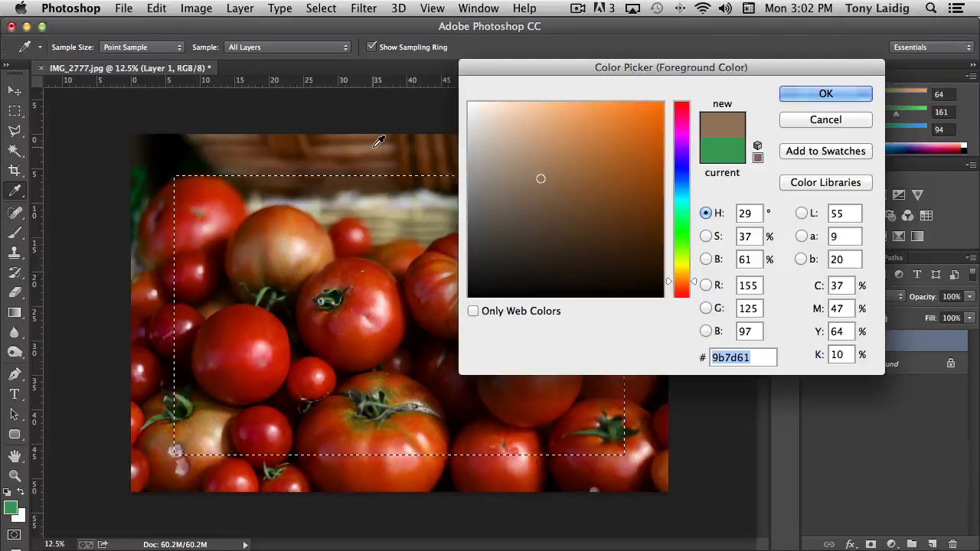
left_click(421, 213)
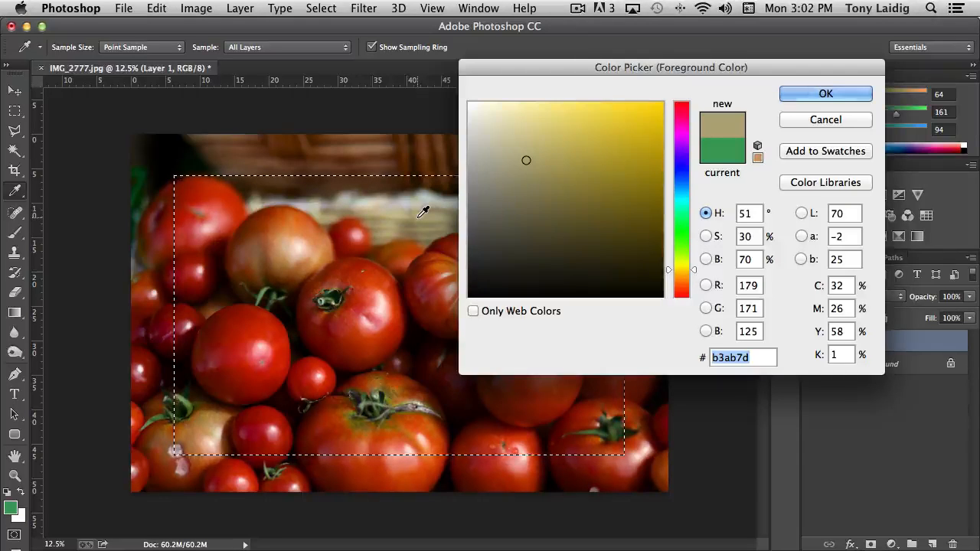
left_click(313, 237)
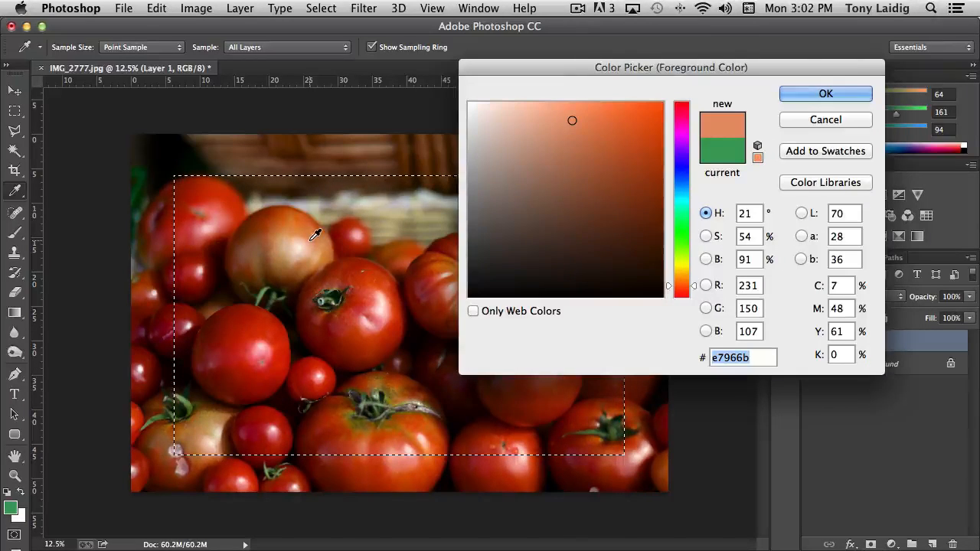
left_click(313, 249)
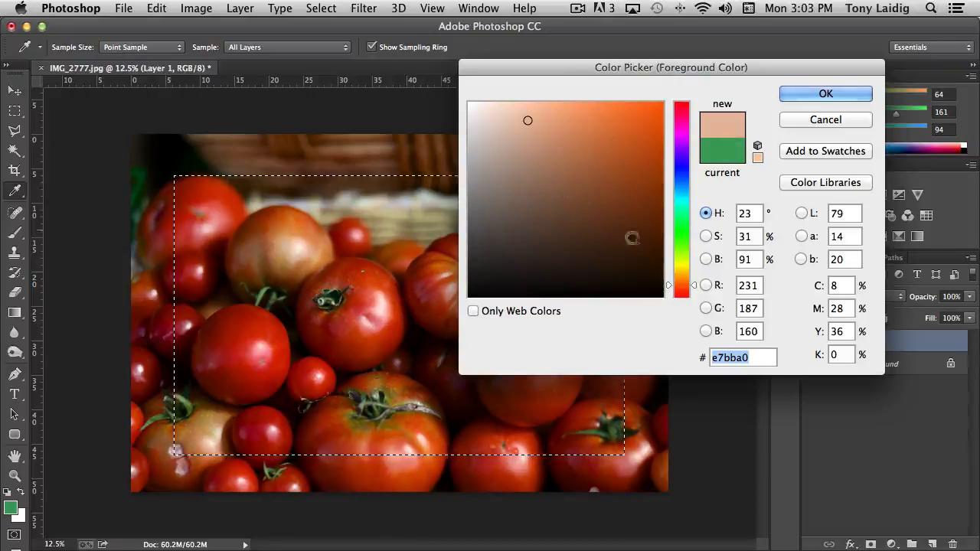
left_click(802, 93)
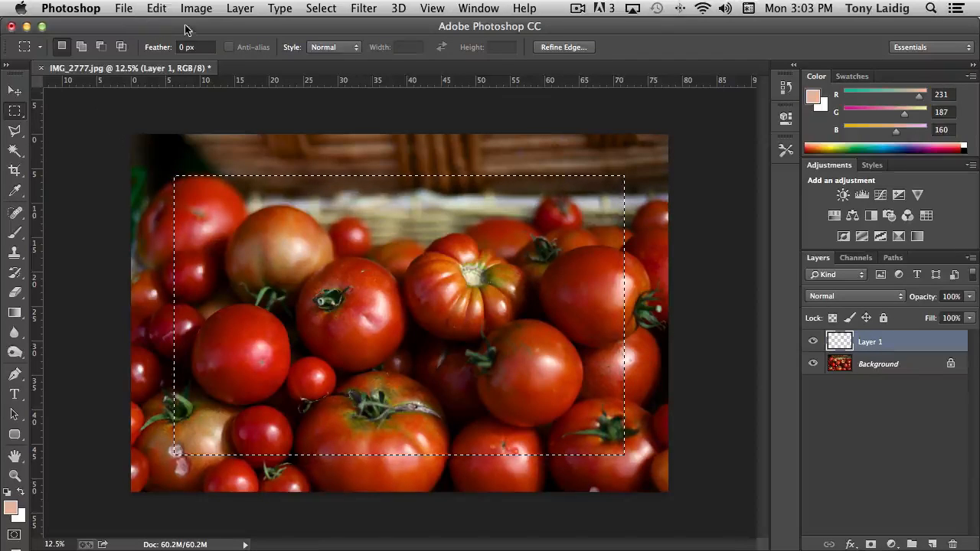
Step: Fill the rectangular selection on the new layer with the foreground color, Normal mode, 100% opacity
left_click(157, 9)
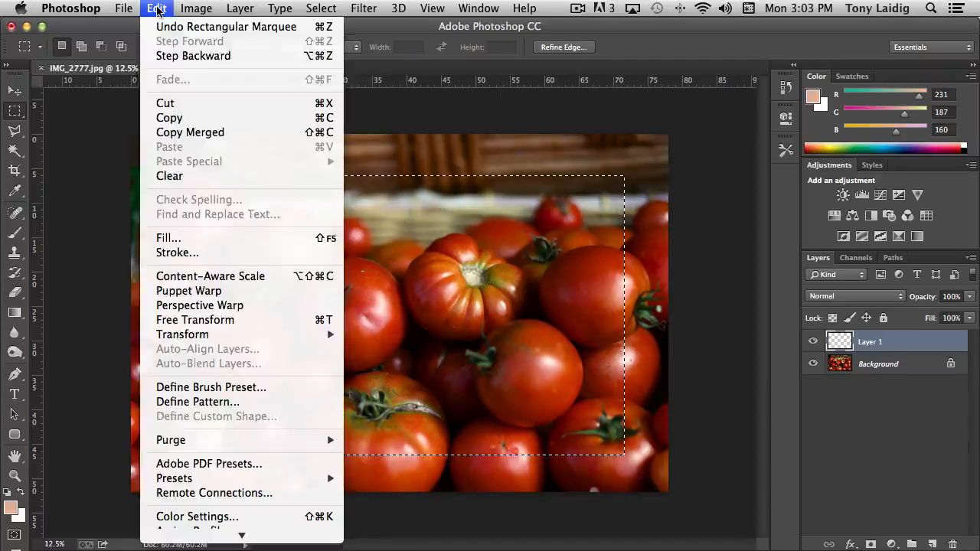
left_click(164, 237)
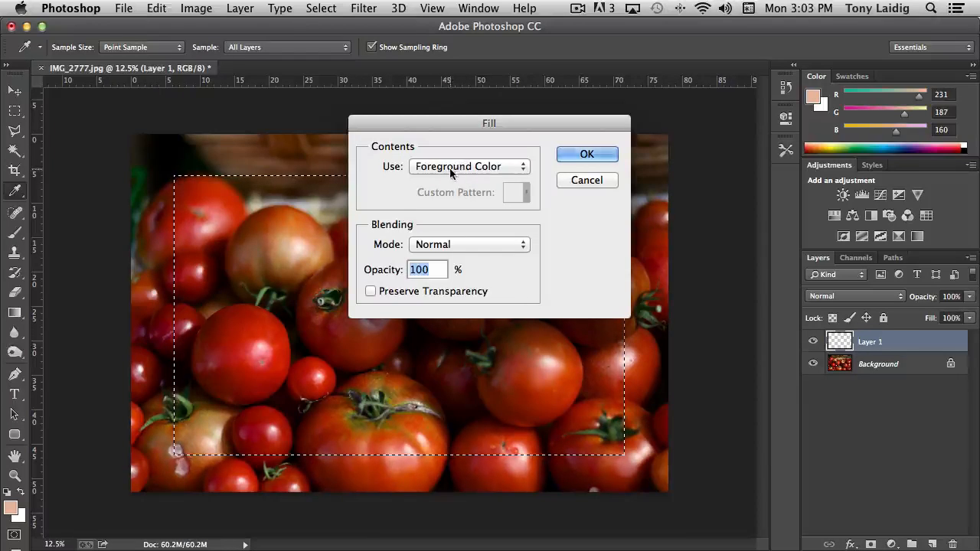
left_click(492, 167)
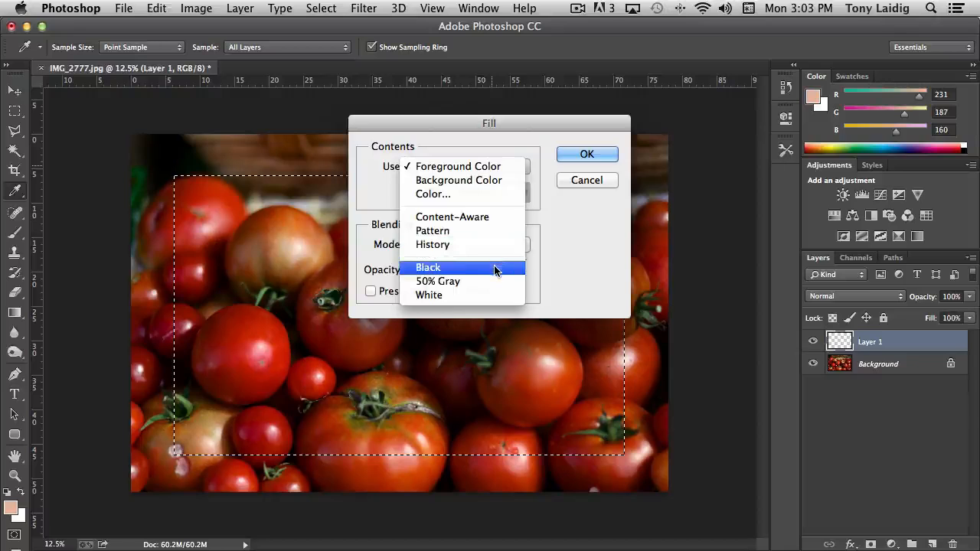
left_click(590, 255)
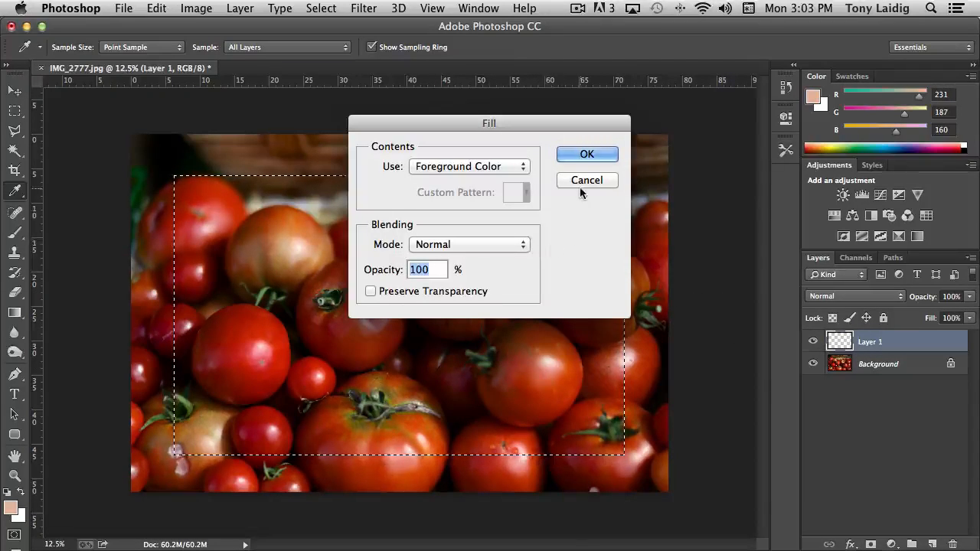
left_click(584, 155)
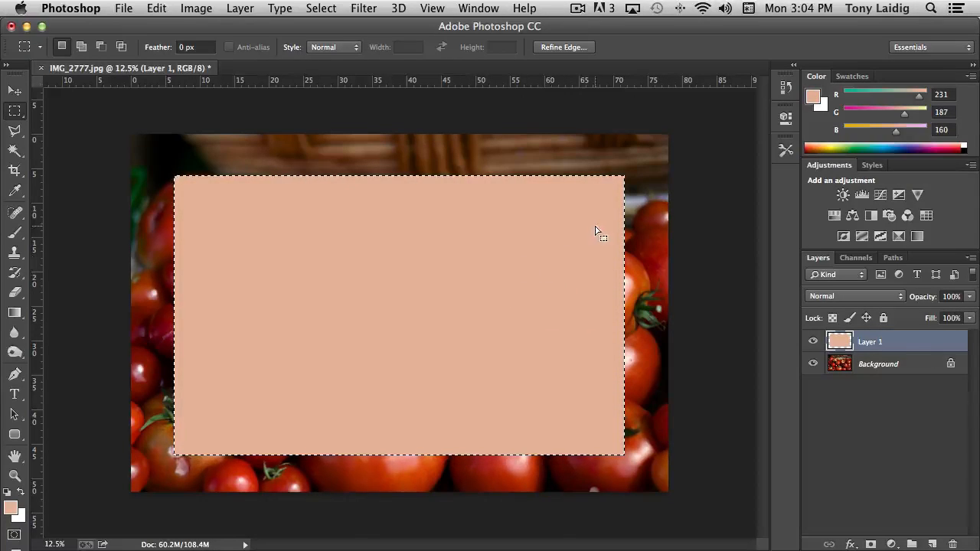
Step: Clear the selection around the filled rectangle
left_click(643, 246)
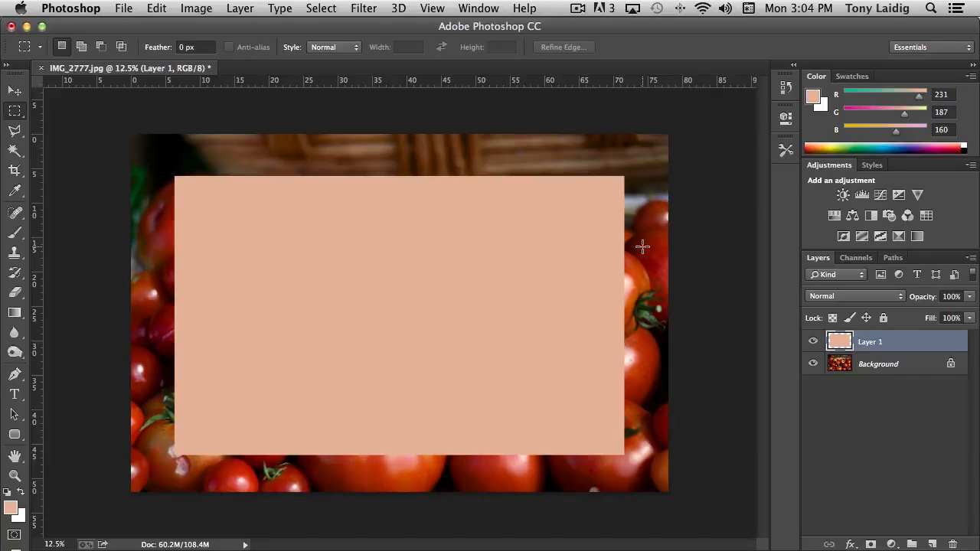
key("super+z")
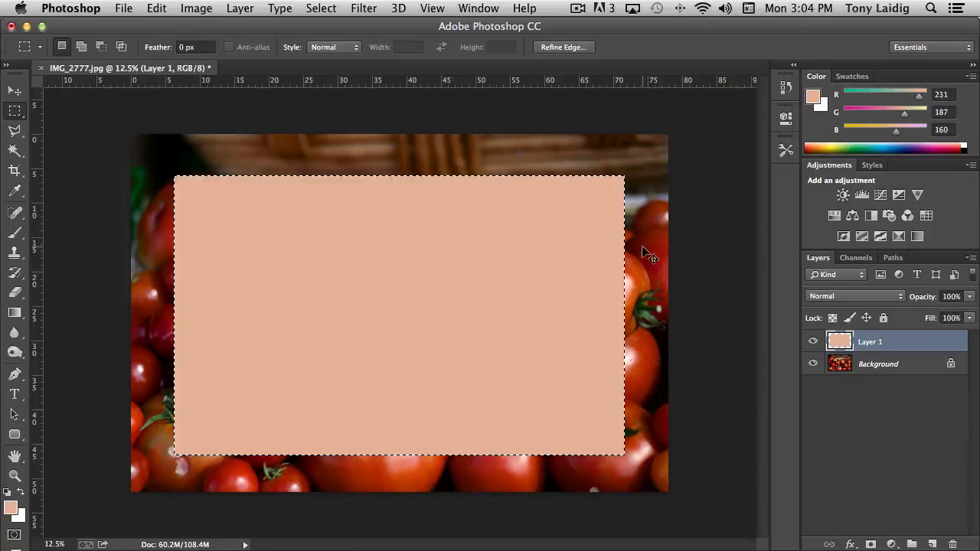
key("super+d")
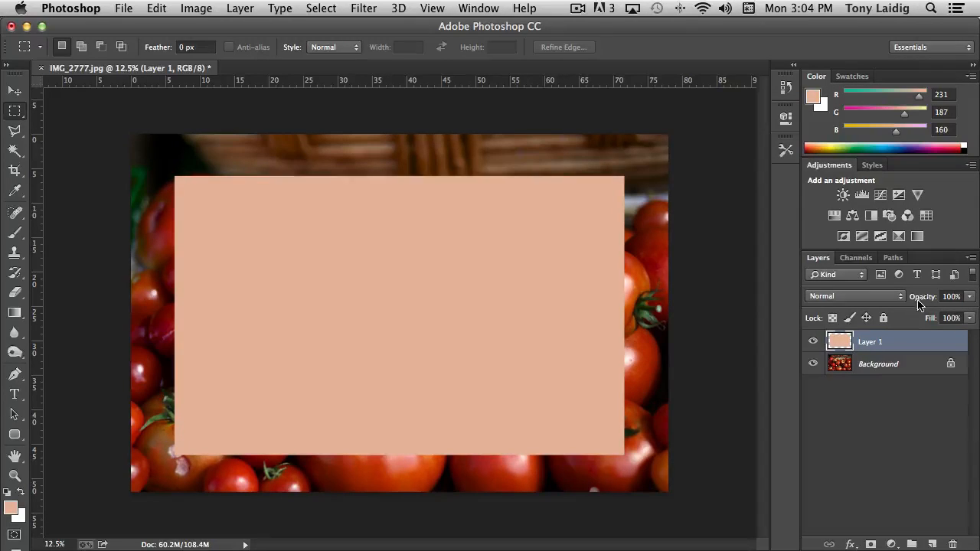
Step: Lower the opacity of the peach rectangle's layer to 81% and deselect the layer
left_click(970, 297)
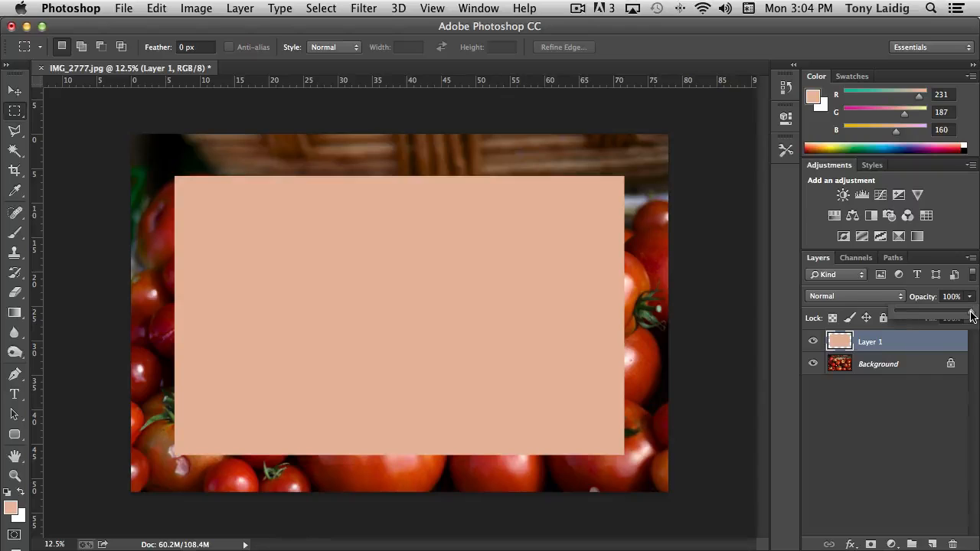
left_click_drag(971, 316, 957, 316)
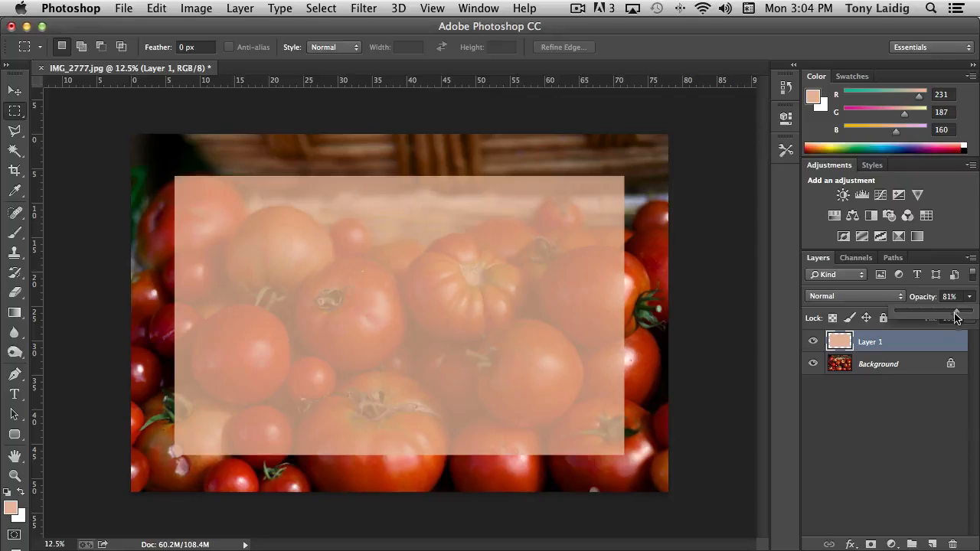
left_click(924, 388)
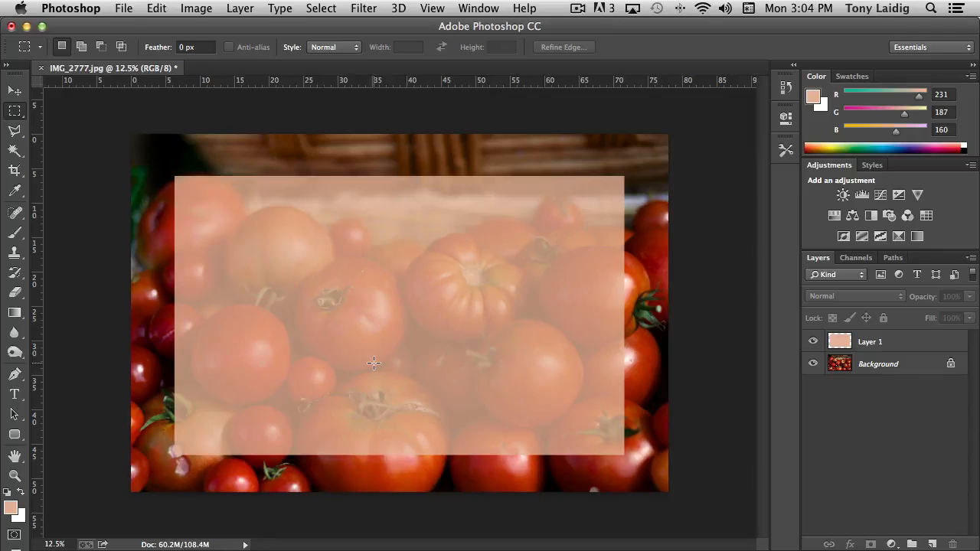
Step: Hide Layer 1, then copy a wide rectangular area across the middle tomatoes from the Background onto a new layer
left_click(813, 341)
left_click(841, 368)
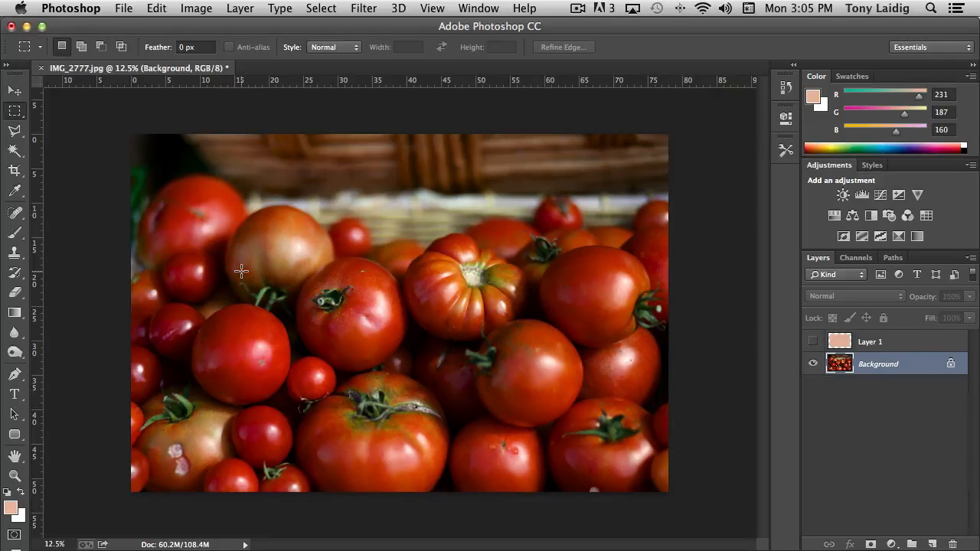
left_click_drag(241, 271, 586, 433)
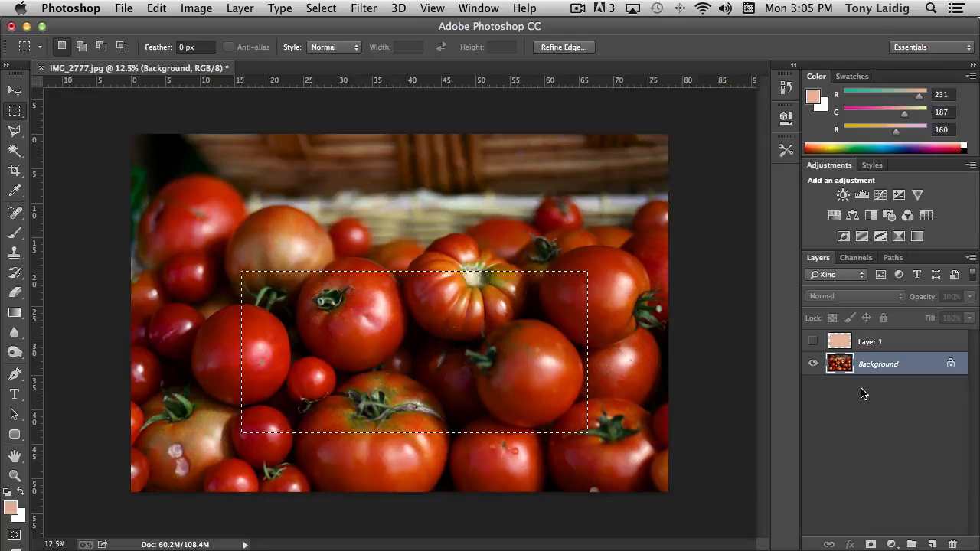
key("super+c")
key("super+v")
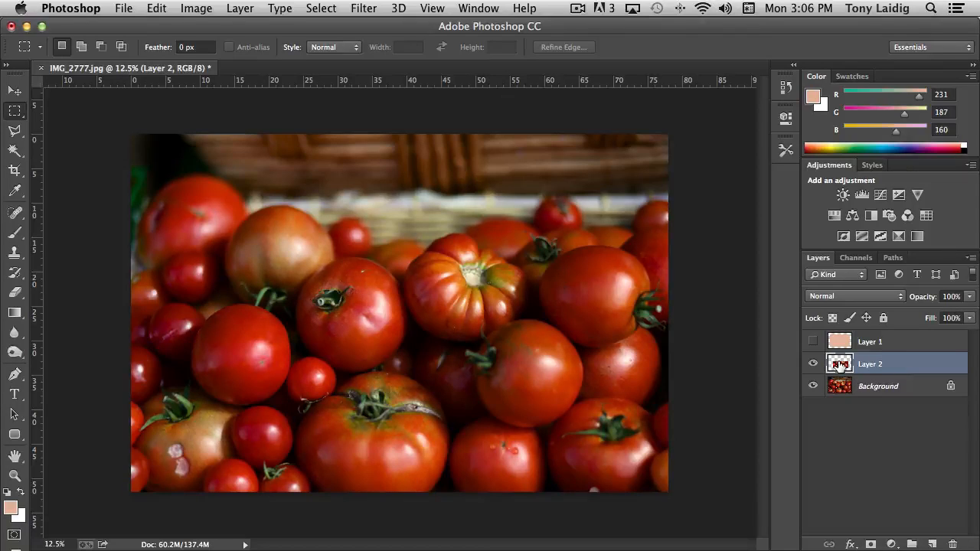
Step: Load the outline of Layer 2's copied rectangle as a selection, then deselect it
left_click_drag(839, 366, 842, 371)
left_click(841, 370, "super")
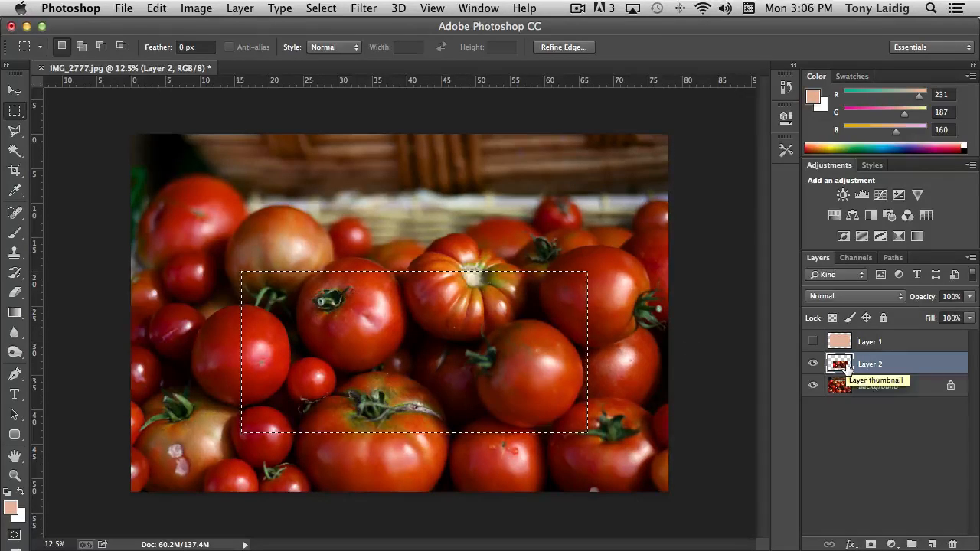
key("super+d")
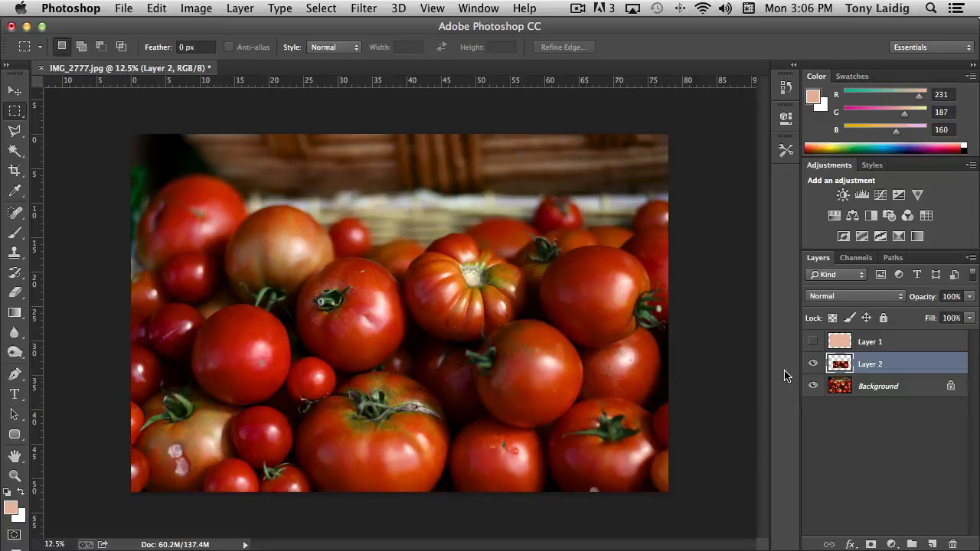
Step: Turn the copied rectangle of tomatoes green with Hue/Saturation, using Hue +60 and Saturation -52
key("super+u")
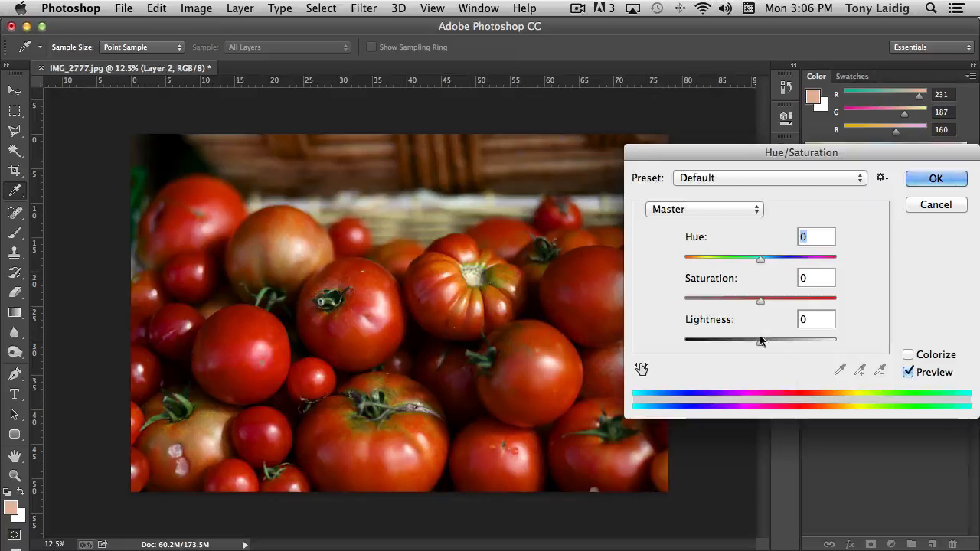
left_click_drag(766, 153, 623, 44)
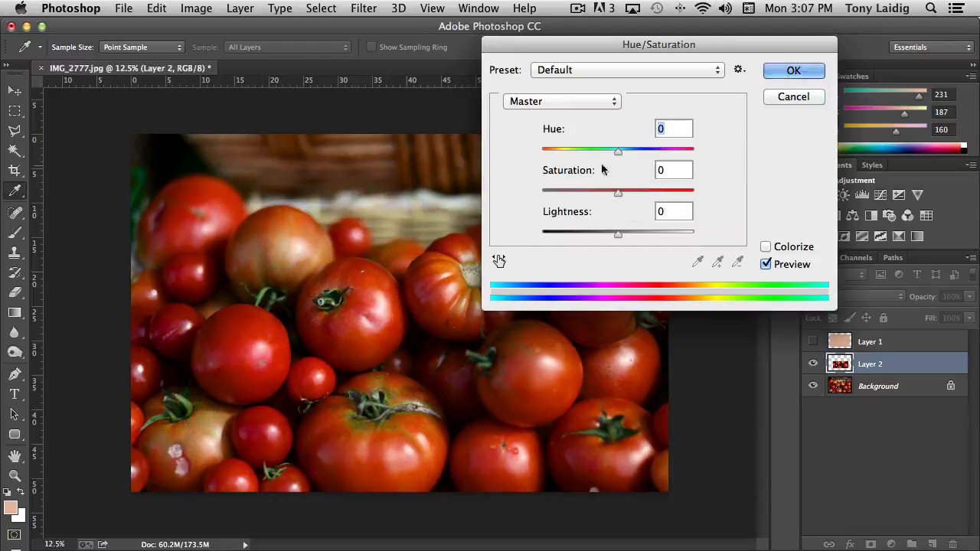
left_click_drag(623, 152, 661, 150)
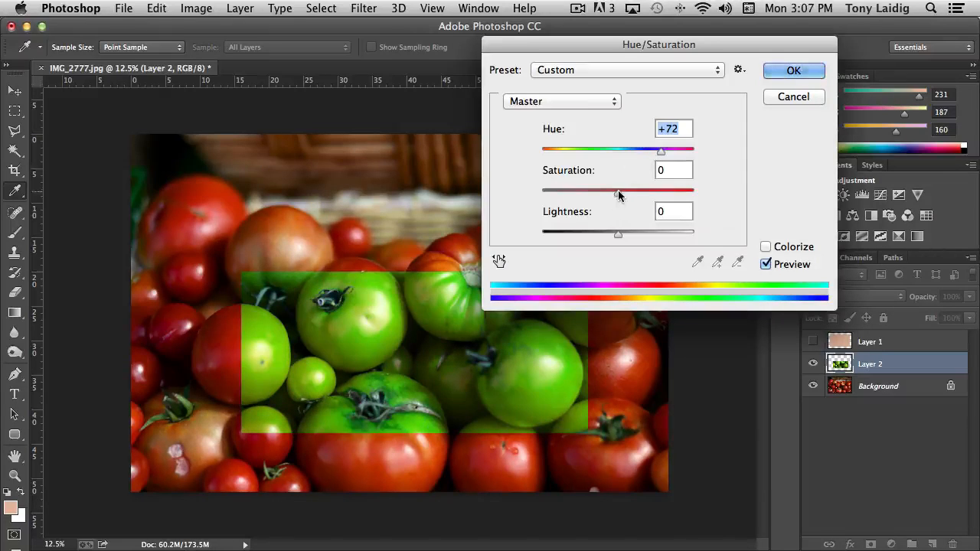
left_click(618, 192)
left_click_drag(617, 191, 578, 190)
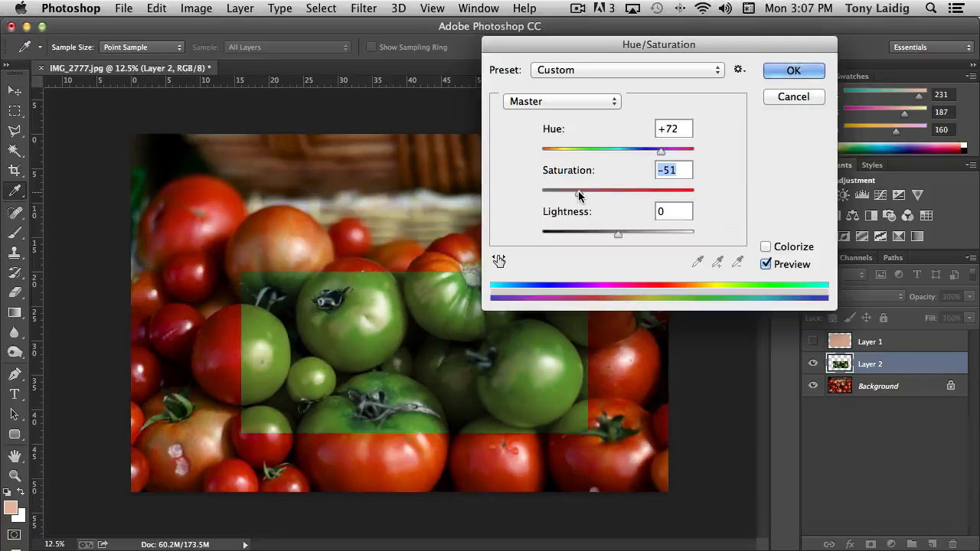
mouse_move(664, 155)
left_mouse_down()
mouse_move(674, 154)
mouse_move(657, 156)
left_mouse_up()
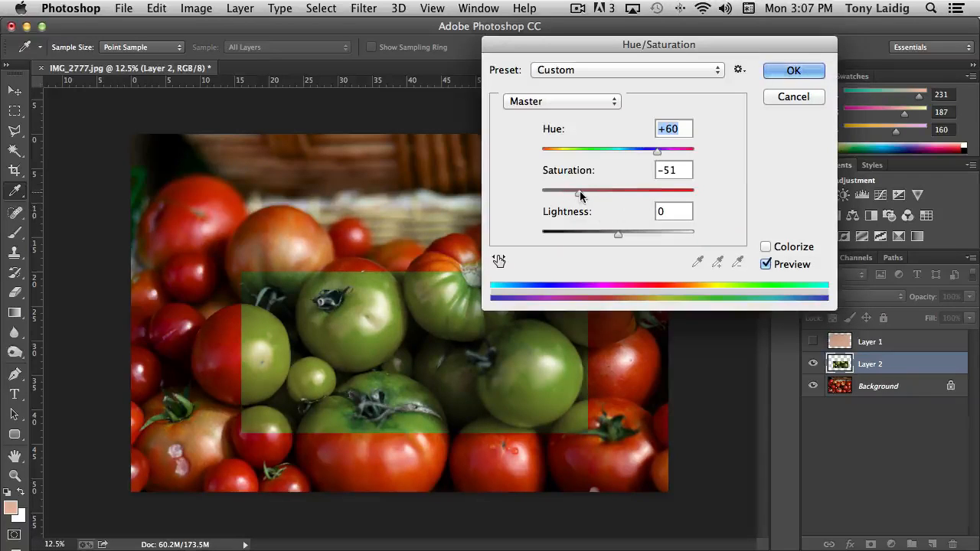
left_click_drag(579, 191, 577, 189)
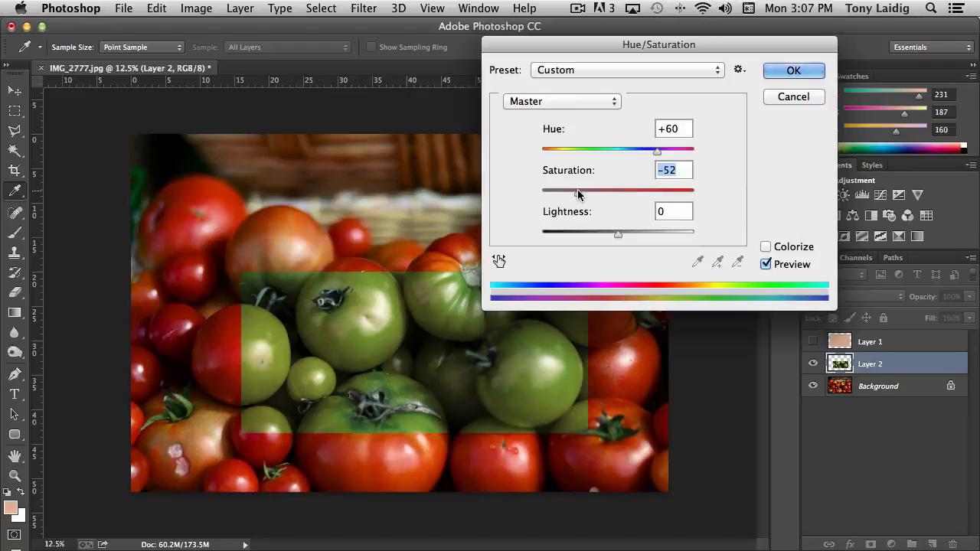
left_click(793, 70)
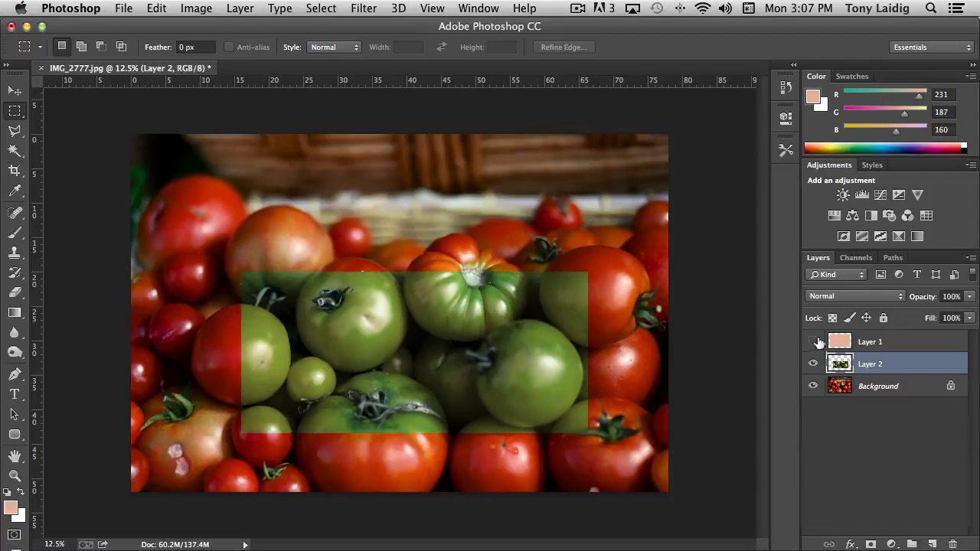
Step: Switch Layer 2's visibility off and on to compare the green rectangle with the original photo
left_click(812, 365)
left_click(813, 364)
left_click(813, 364)
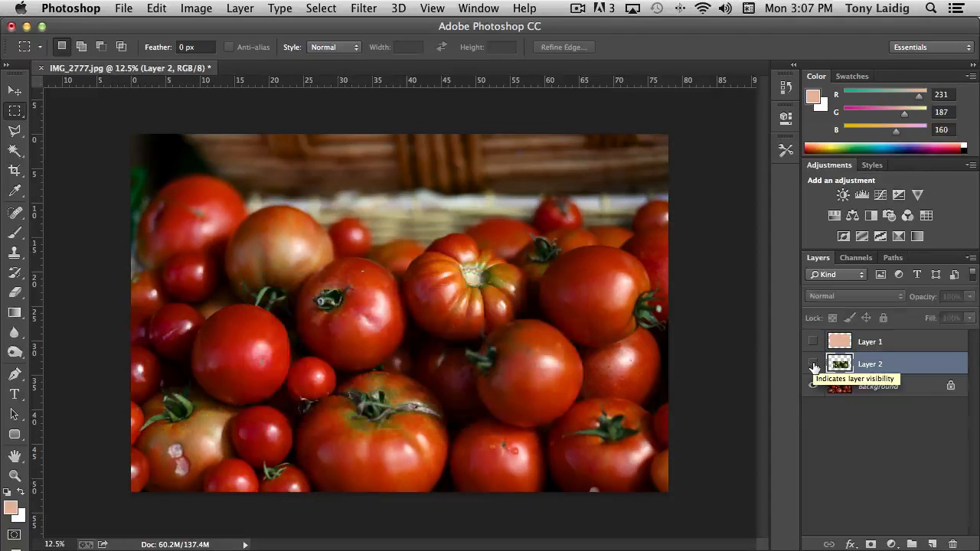
left_click(813, 365)
left_click(812, 364)
left_click(813, 364)
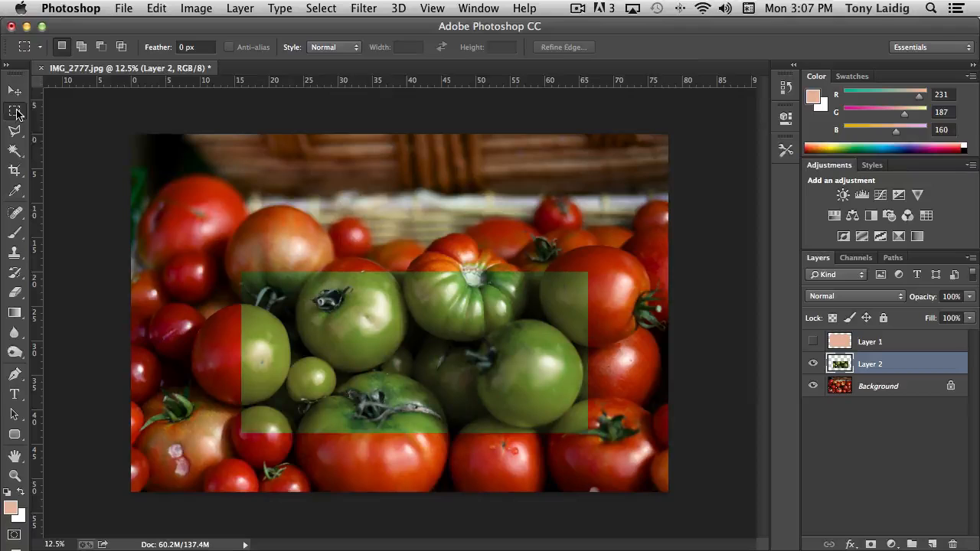
Step: Hide Layer 2, draw a circular marquee about 16.5 in across, and move it around the red tomato in the photo's lower left
left_click_drag(16, 114, 126, 124)
left_click(812, 364)
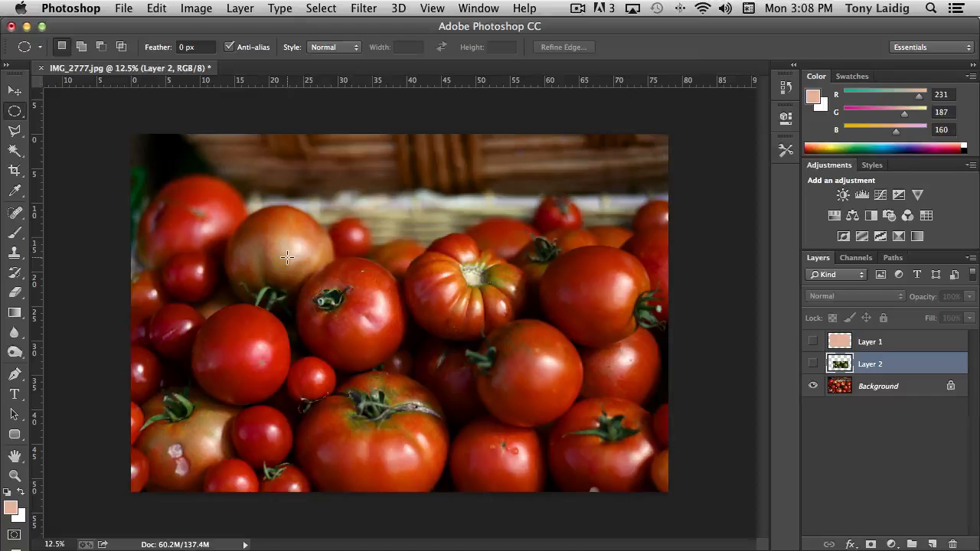
left_click_drag(296, 258, 472, 371)
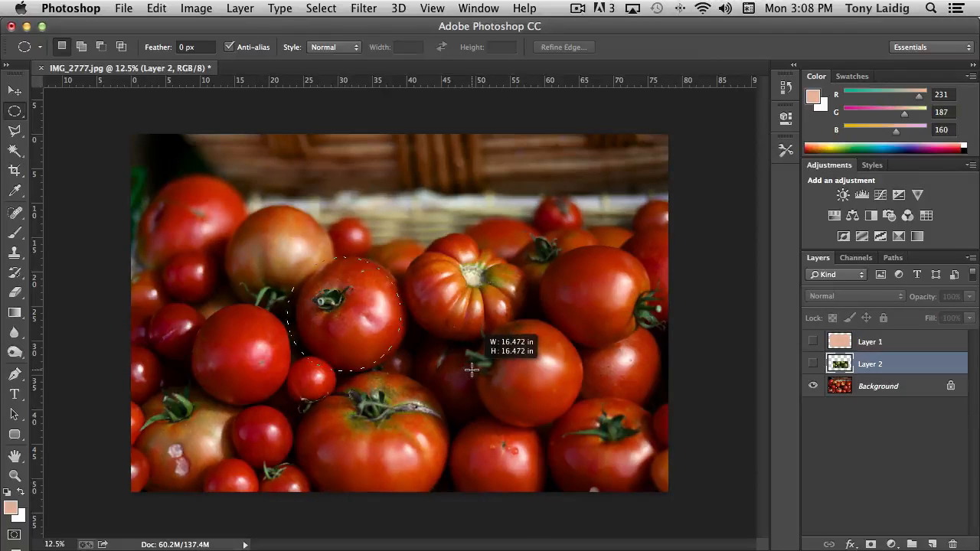
left_click_drag(471, 370, 471, 370)
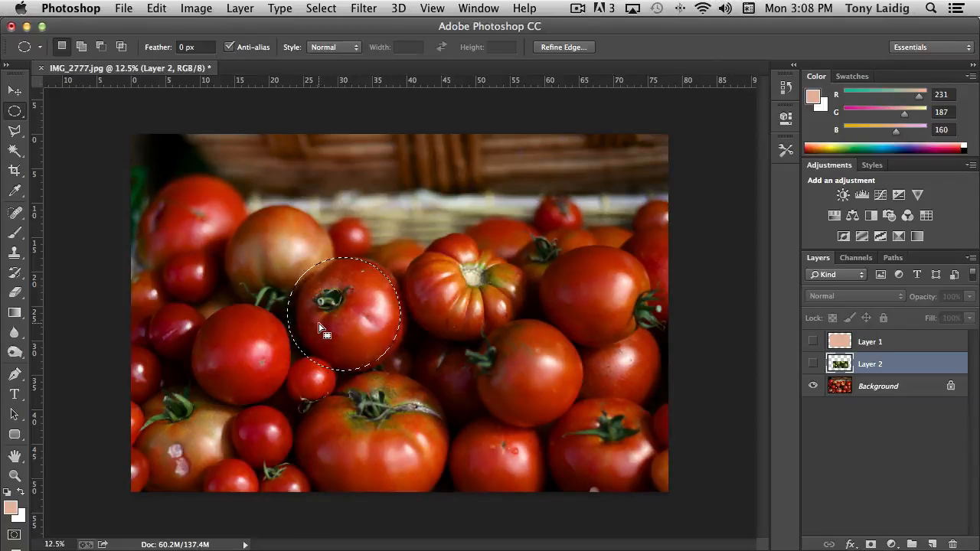
left_click_drag(323, 327, 217, 368)
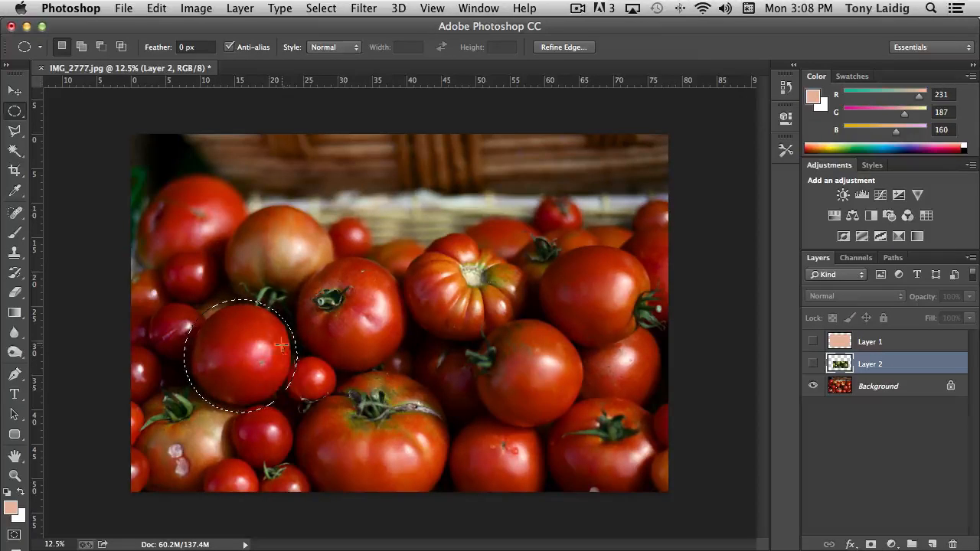
Step: Add a blank hidden layer above the Background and copy the circled tomato from the Background onto its own layer
left_click(893, 395)
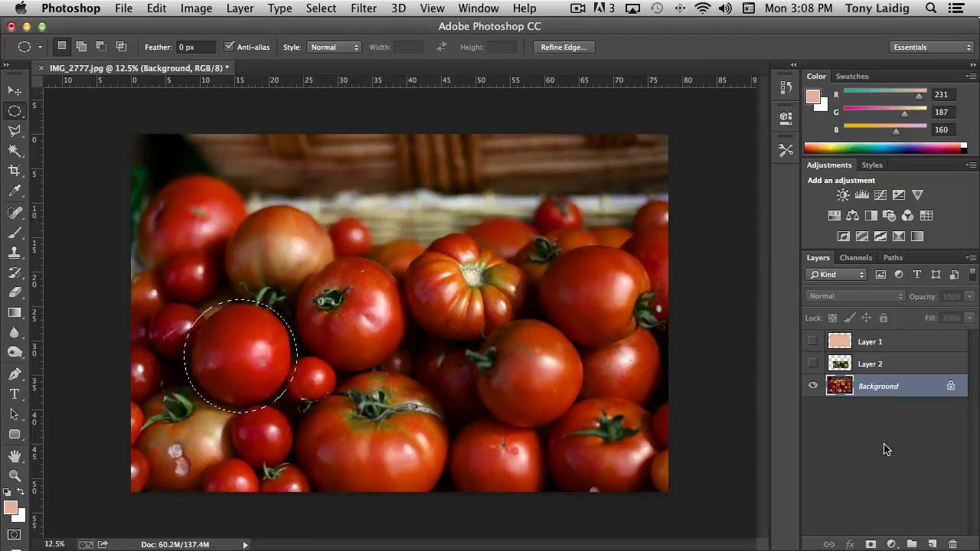
left_click(930, 543)
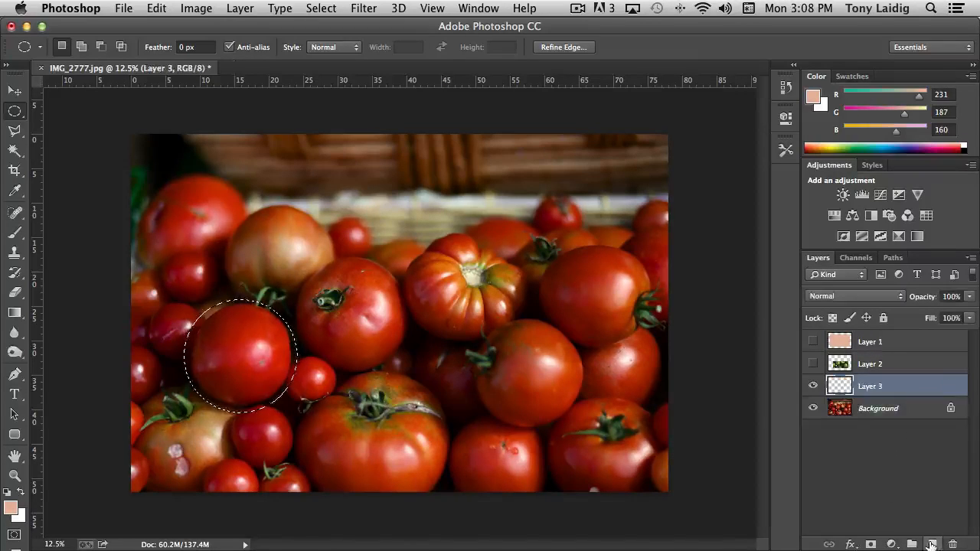
left_click(813, 386)
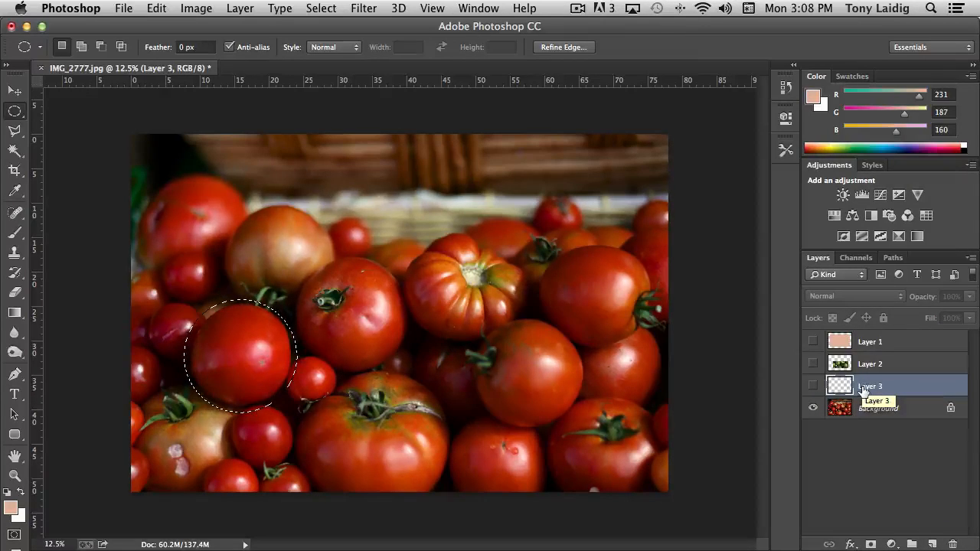
left_click(864, 415)
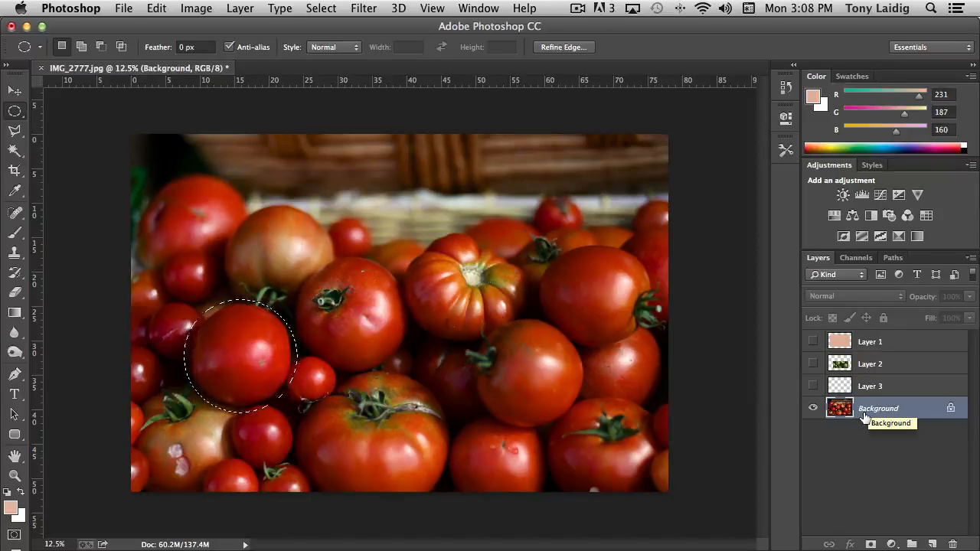
key("super+j")
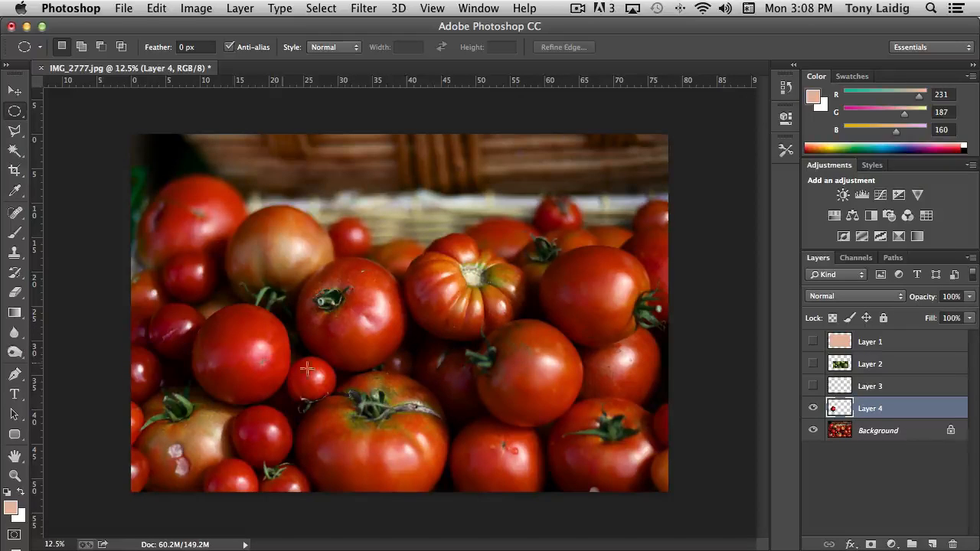
Step: Try Replace Color on the copied tomato, sampling its red and adding its highlight, bright red and dark red tones
left_click(188, 9)
mouse_move(214, 52)
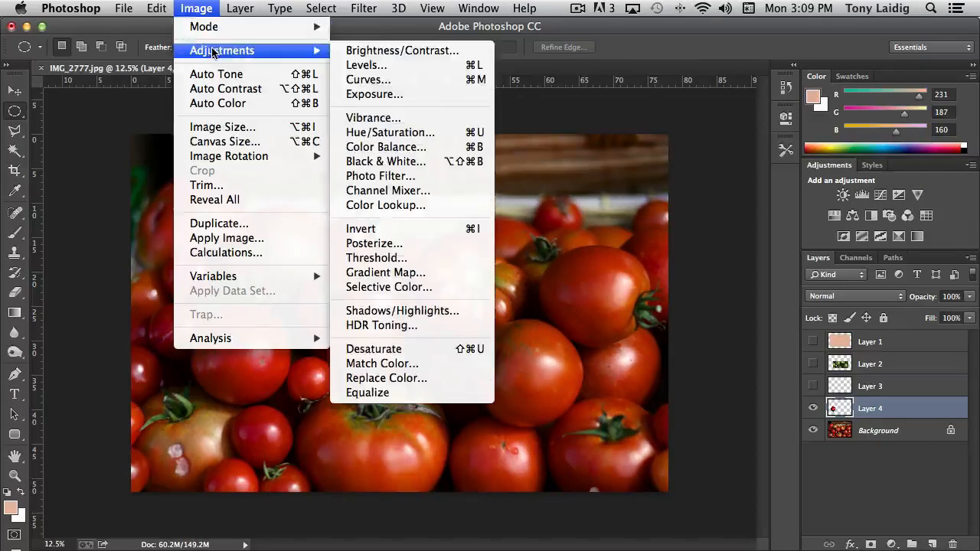
left_click(422, 377)
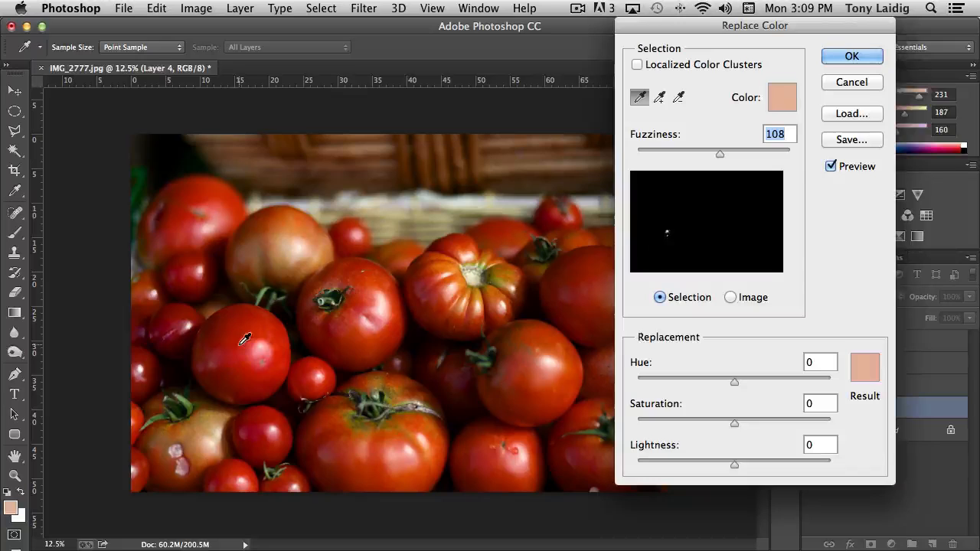
left_click(238, 343)
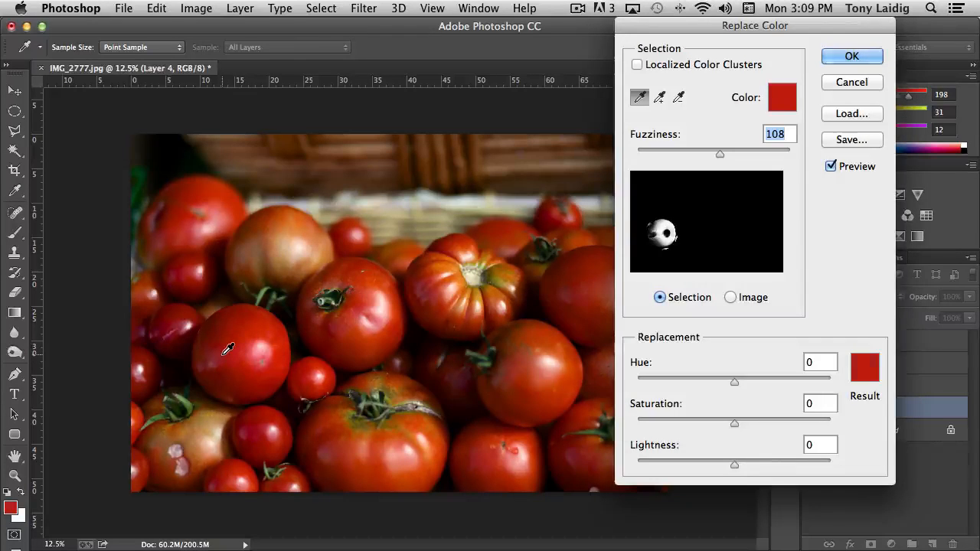
left_click(230, 348)
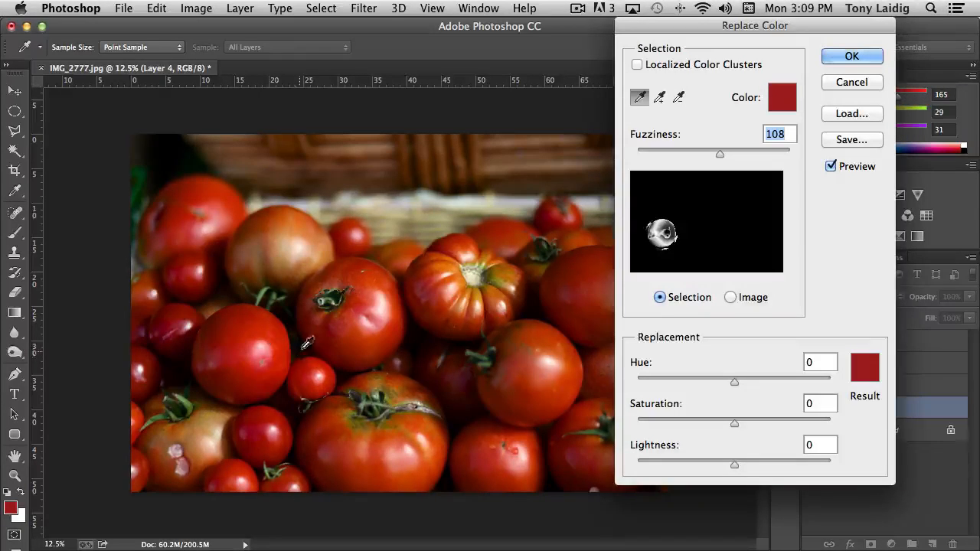
left_click(659, 97)
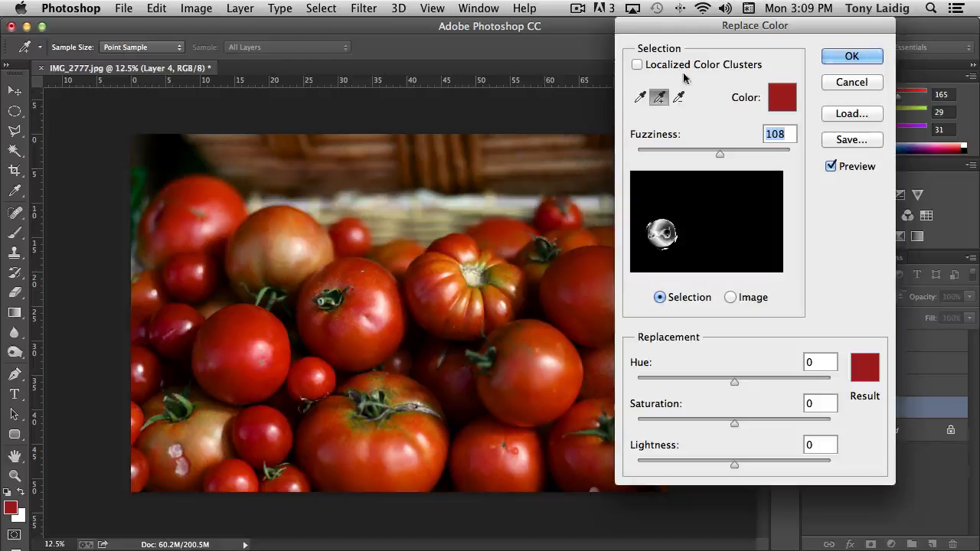
left_click(264, 346)
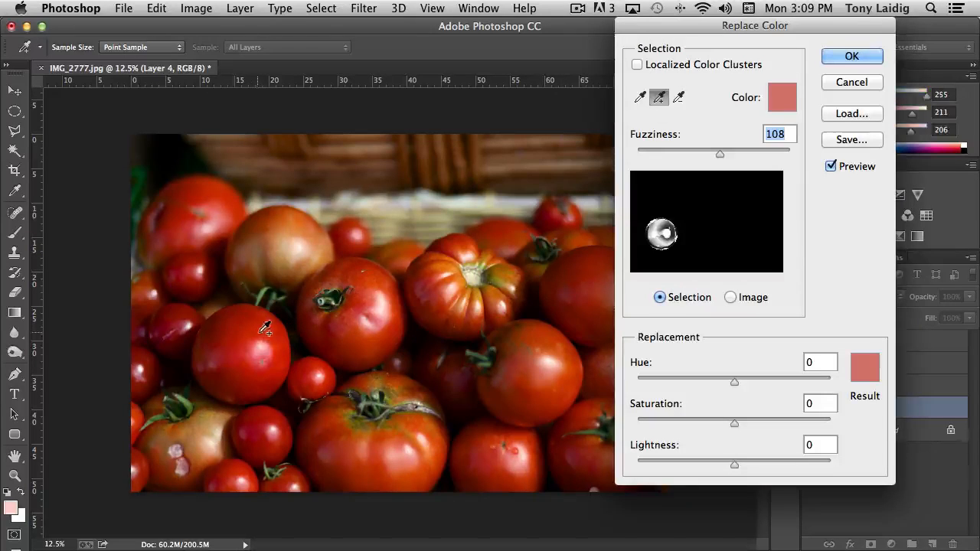
left_click(269, 330)
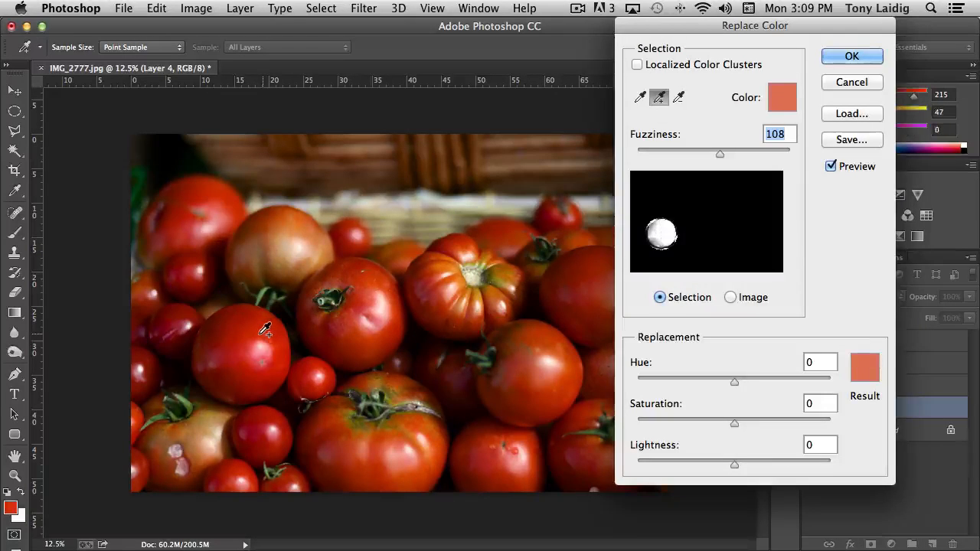
left_click(227, 369)
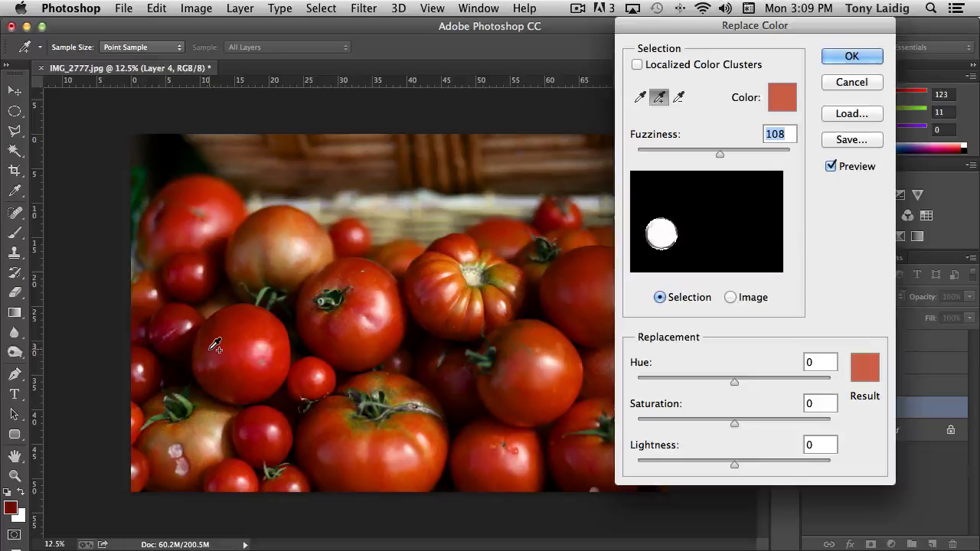
Step: Try Fuzziness 35, an added dark edge tone and Hue +9 in Replace Color, then cancel the adjustment
left_click_drag(718, 153, 664, 163)
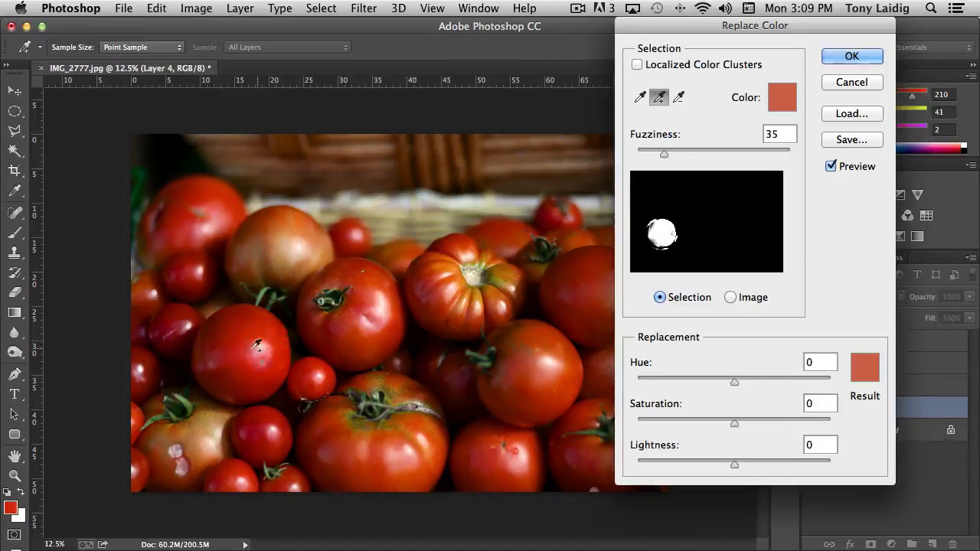
left_click(211, 330)
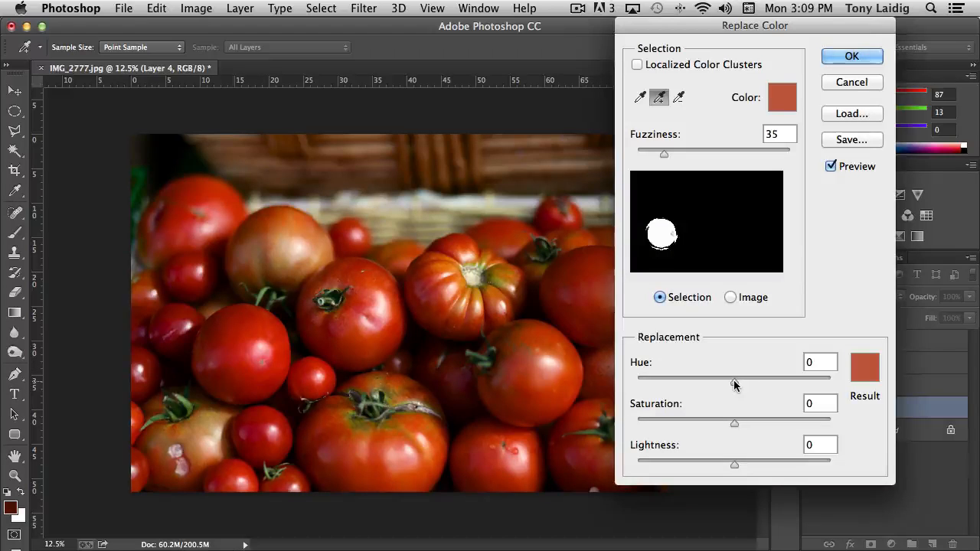
mouse_move(733, 381)
left_mouse_down()
mouse_move(714, 379)
mouse_move(768, 380)
mouse_move(738, 380)
left_mouse_up()
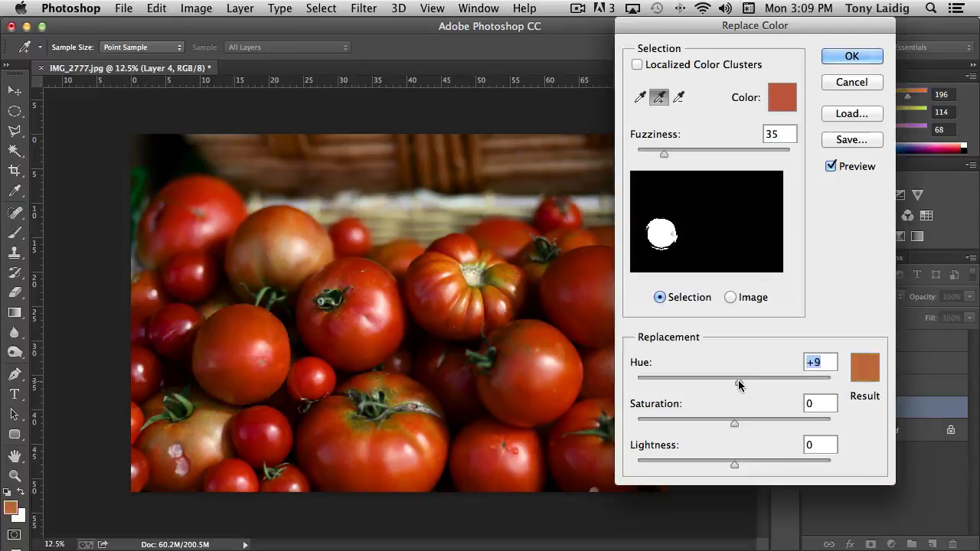
left_click(841, 83)
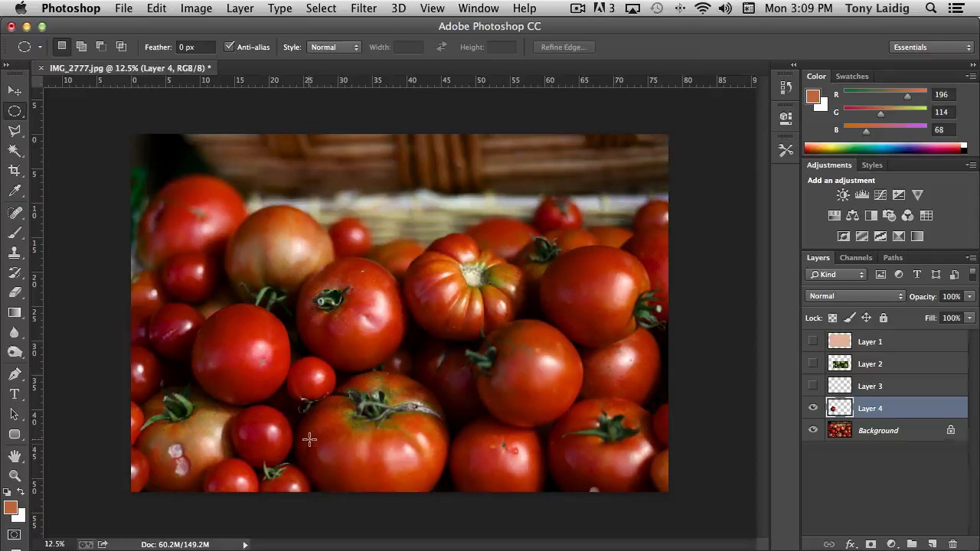
Step: Delete the copied red tomato layer, and copy a circle about 14.5 in across from the large lower-center tomato onto its own layer
left_click(952, 544)
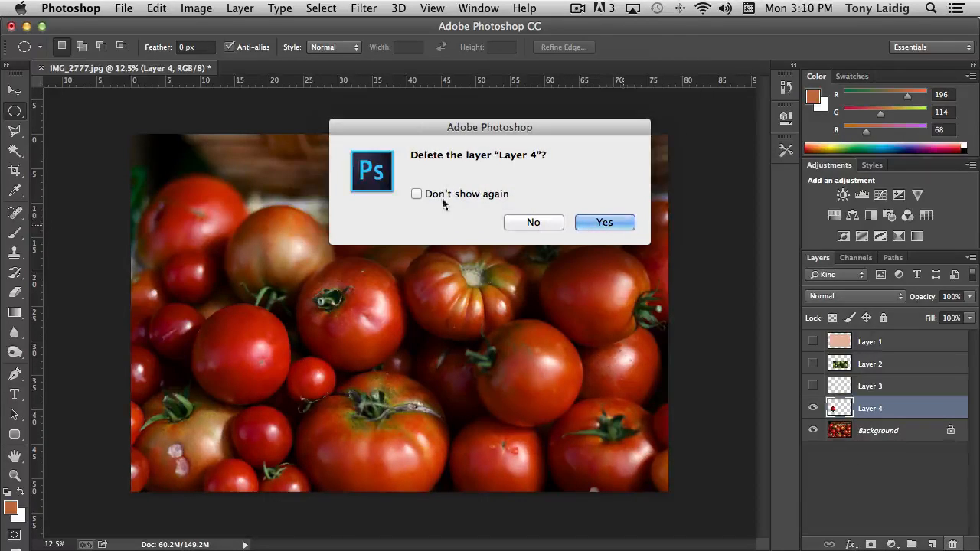
left_click(604, 223)
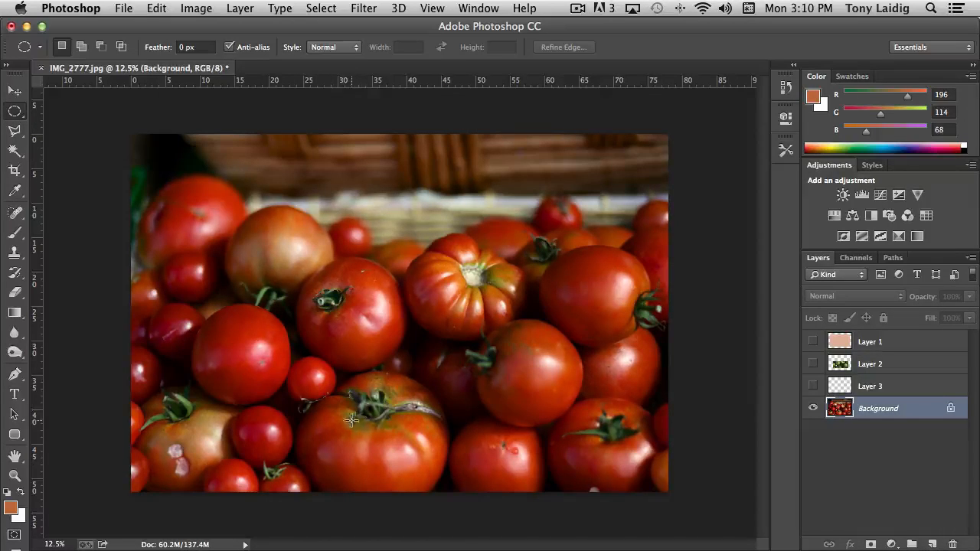
left_click_drag(336, 372, 408, 450)
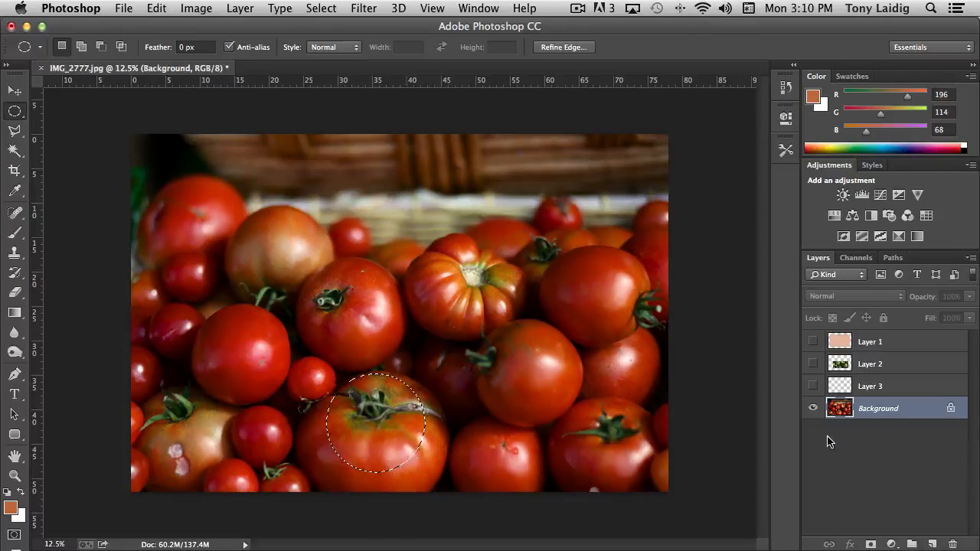
key("super+j")
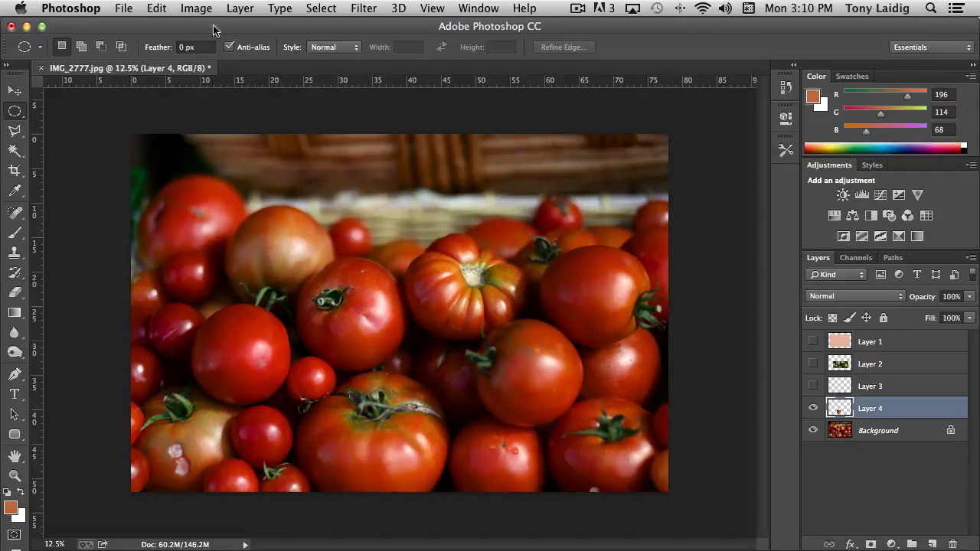
Step: Try Replace Color on the copied circle, sampling its orange-red and adding darker red and highlight tones
left_click(197, 9)
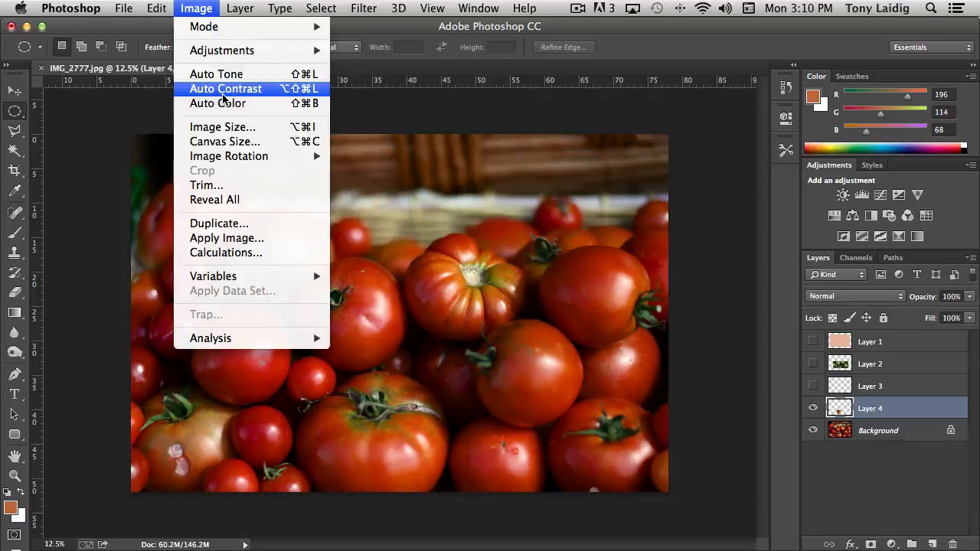
mouse_move(222, 50)
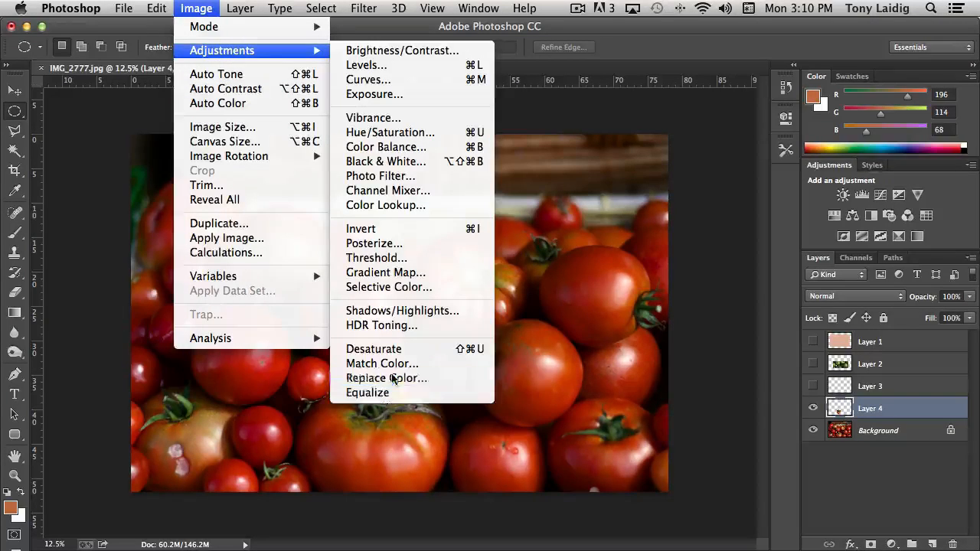
left_click(393, 378)
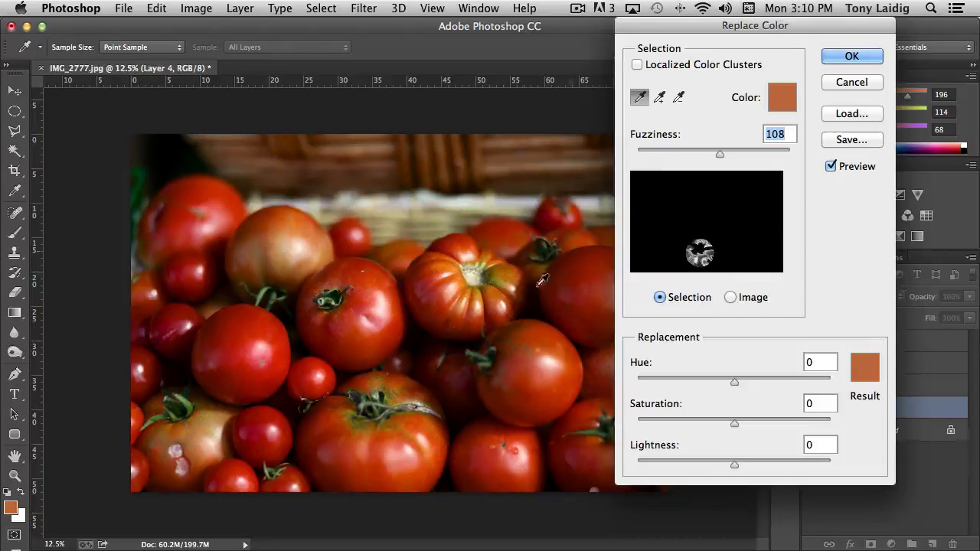
left_click(392, 433)
left_click(659, 96)
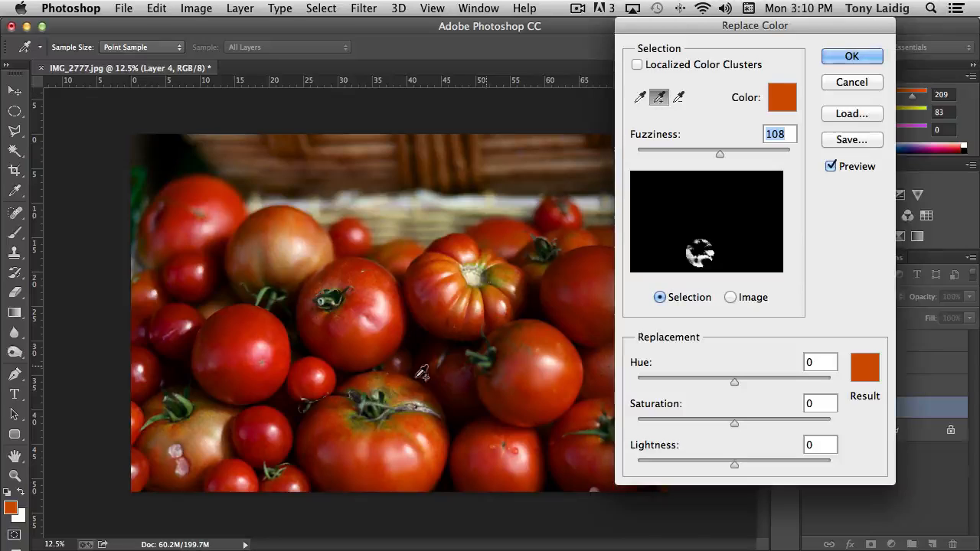
left_click(398, 384)
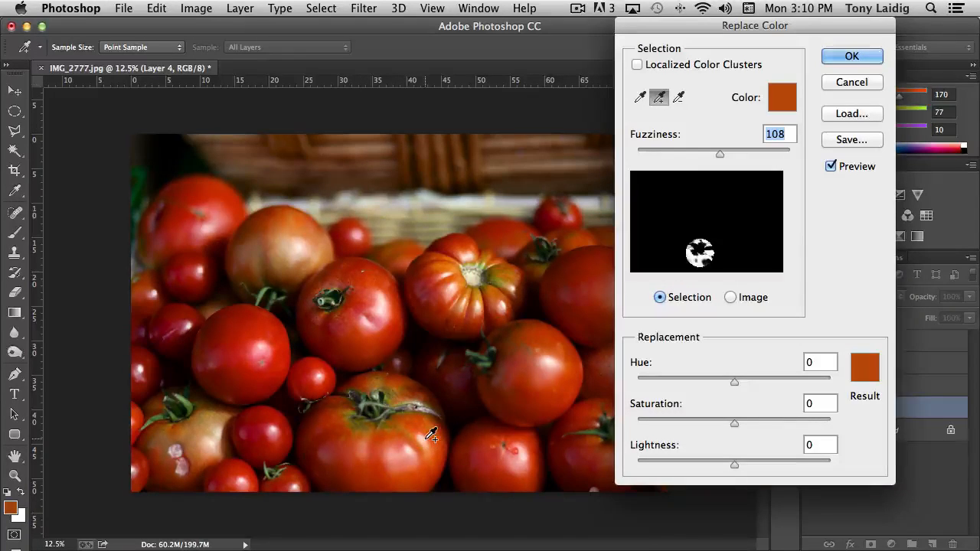
left_click(393, 457)
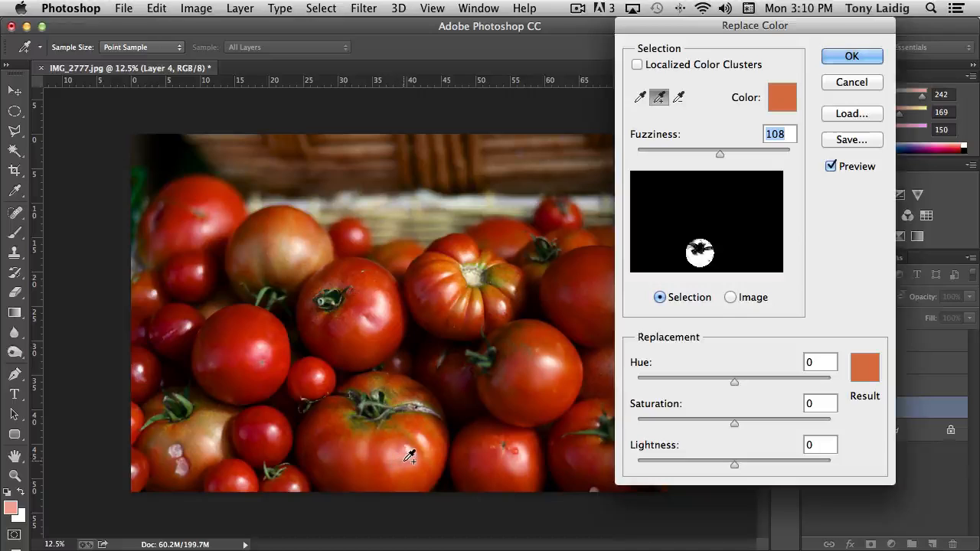
left_click(405, 453)
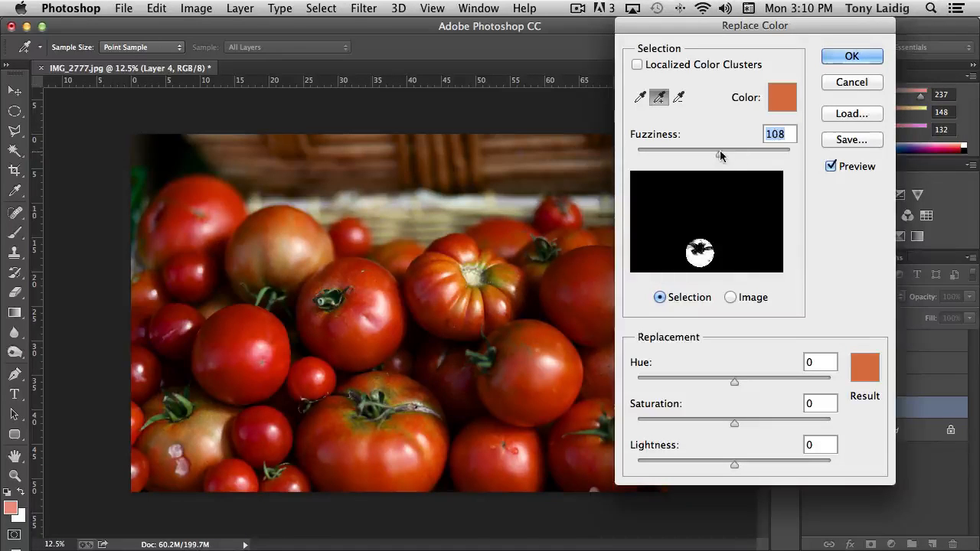
Step: Try Fuzziness 106 in Replace Color and add more orange tones from the right part of the copied circle
mouse_move(719, 158)
left_mouse_down()
mouse_move(731, 154)
mouse_move(707, 153)
mouse_move(717, 154)
left_mouse_up()
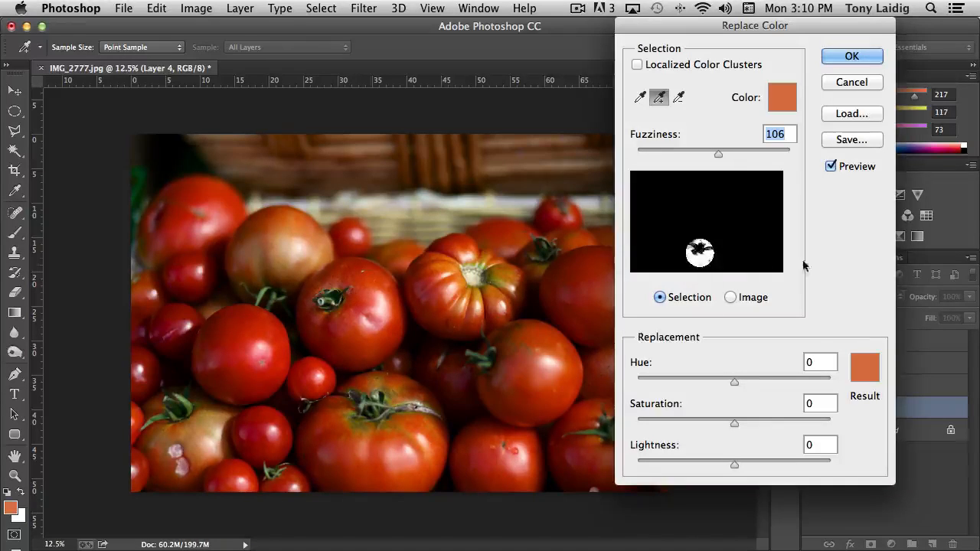
left_click(432, 437)
left_click(428, 428)
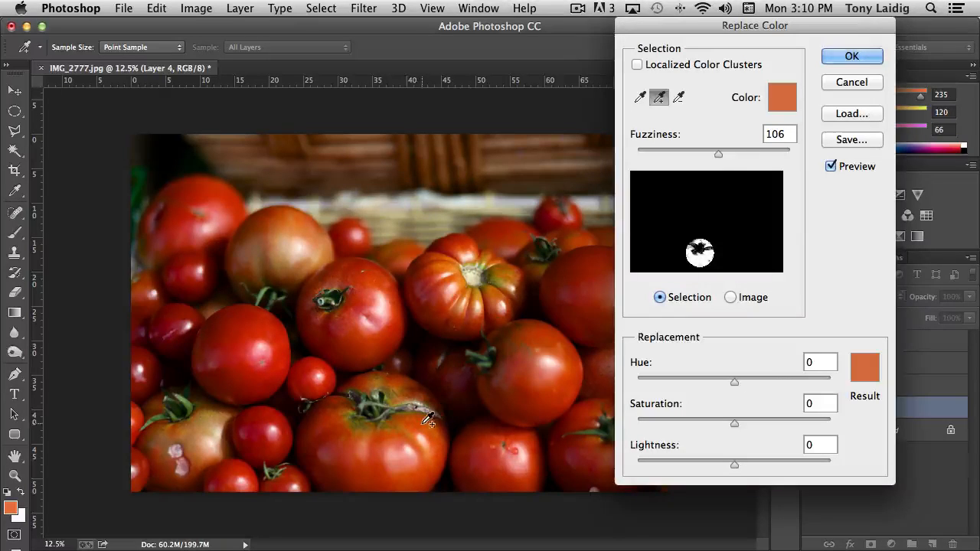
left_click(419, 423)
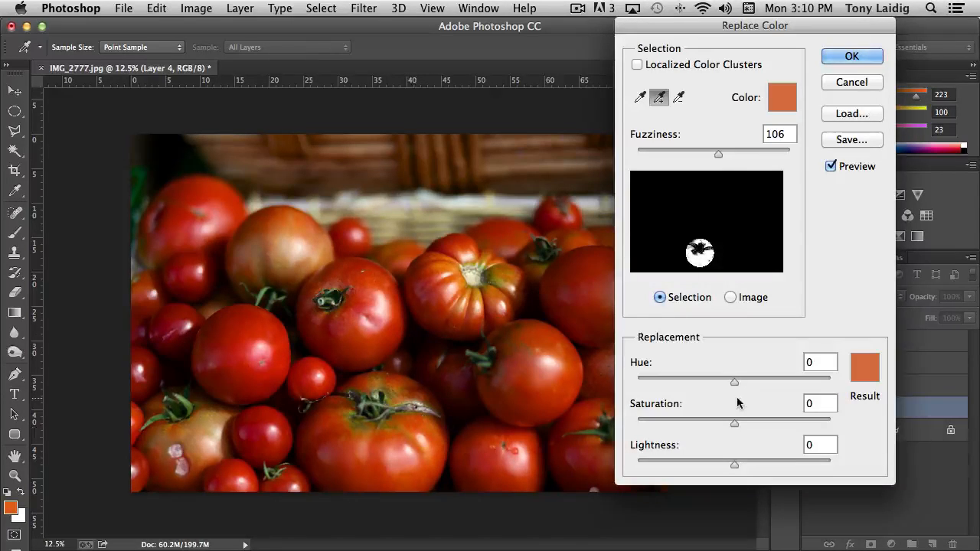
Step: Try Hue -112 and Saturation -34 in Replace Color, then cancel the adjustment
left_click_drag(731, 383, 686, 385)
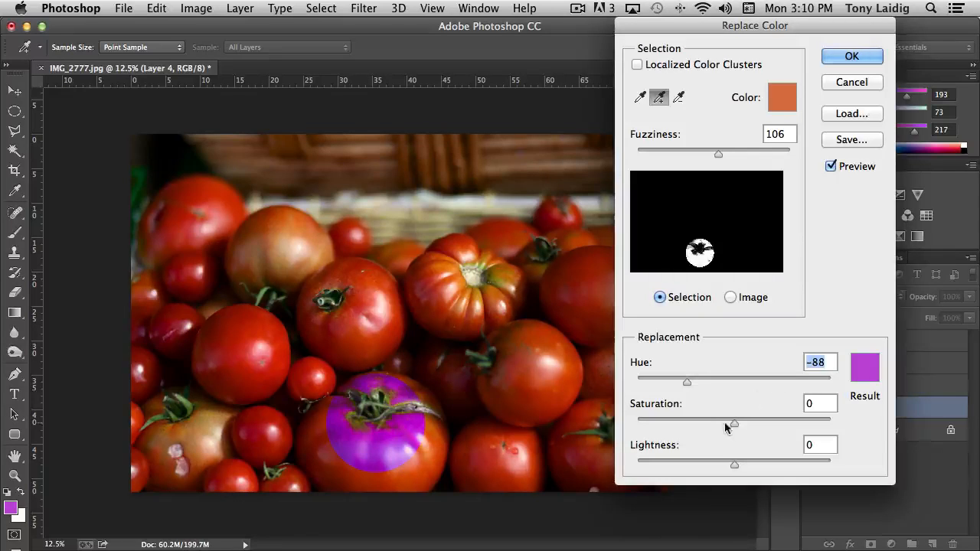
left_click_drag(734, 423, 700, 424)
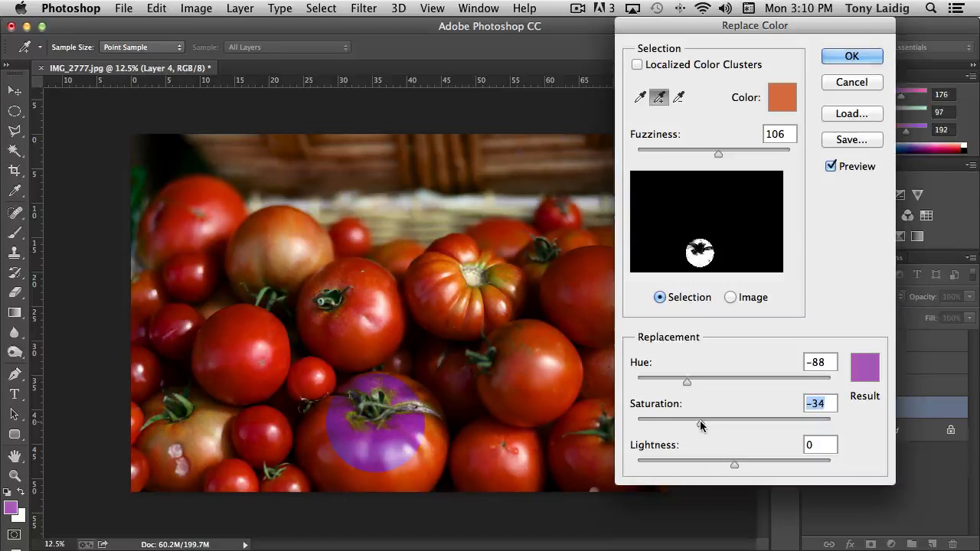
left_click_drag(686, 380, 672, 383)
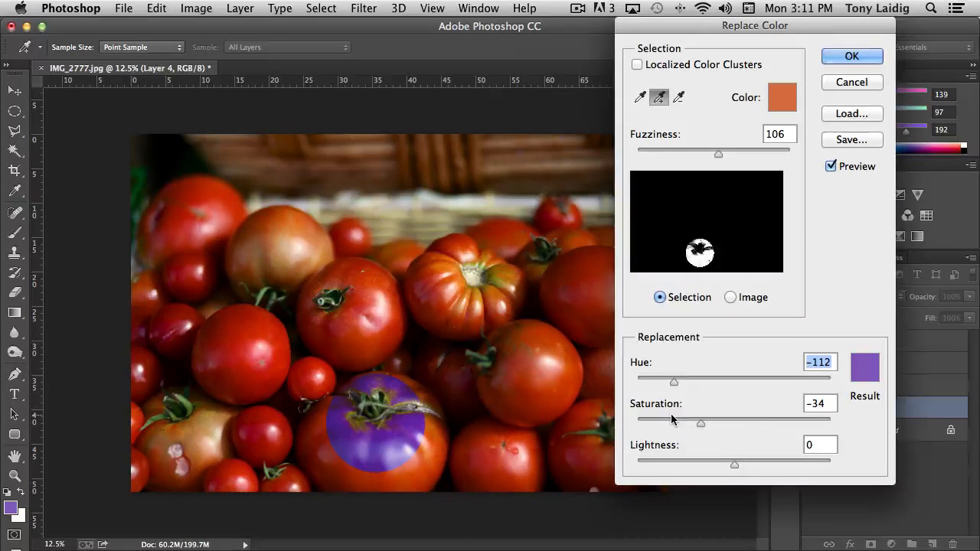
left_click(851, 82)
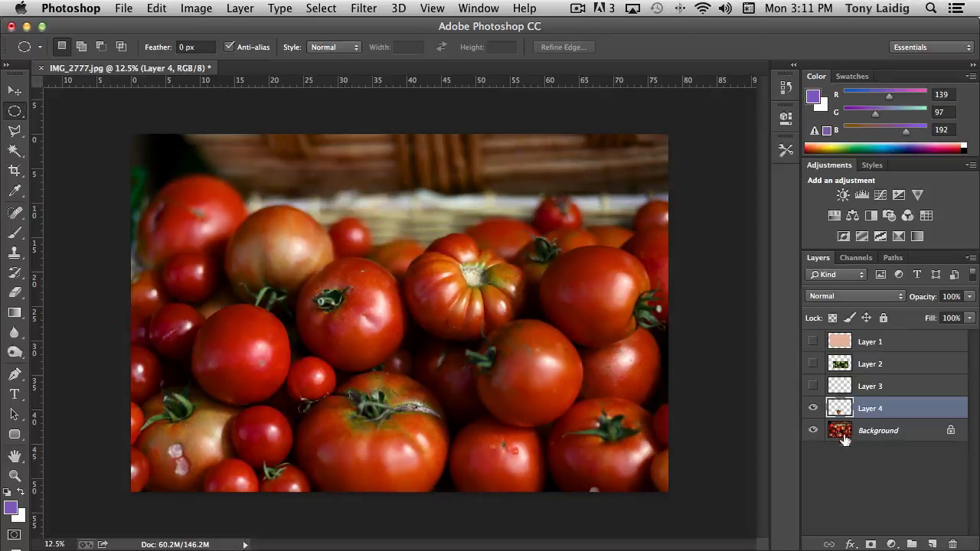
Step: Add a layer above Layer 1 and fill it with white at 100% opacity, using white foreground and black background colors
left_click(890, 345)
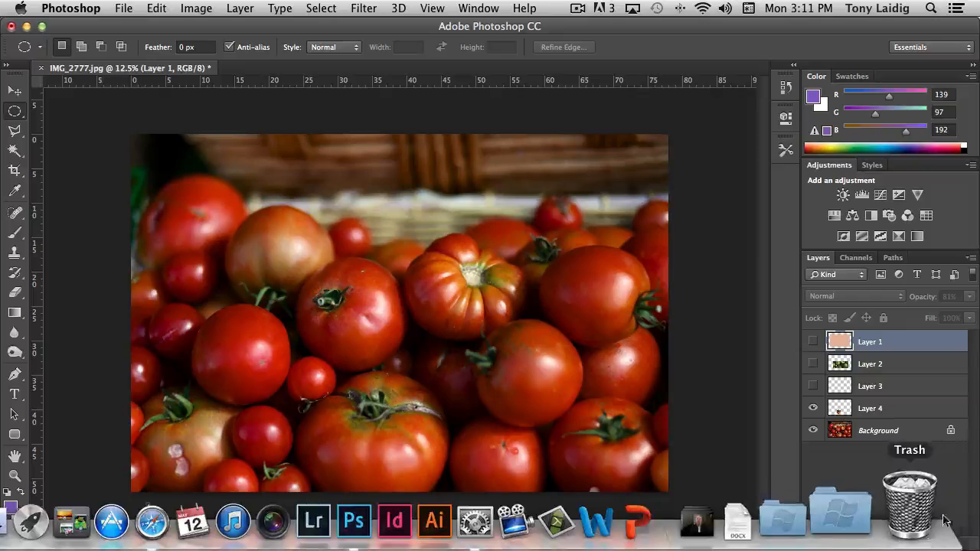
left_click(931, 544)
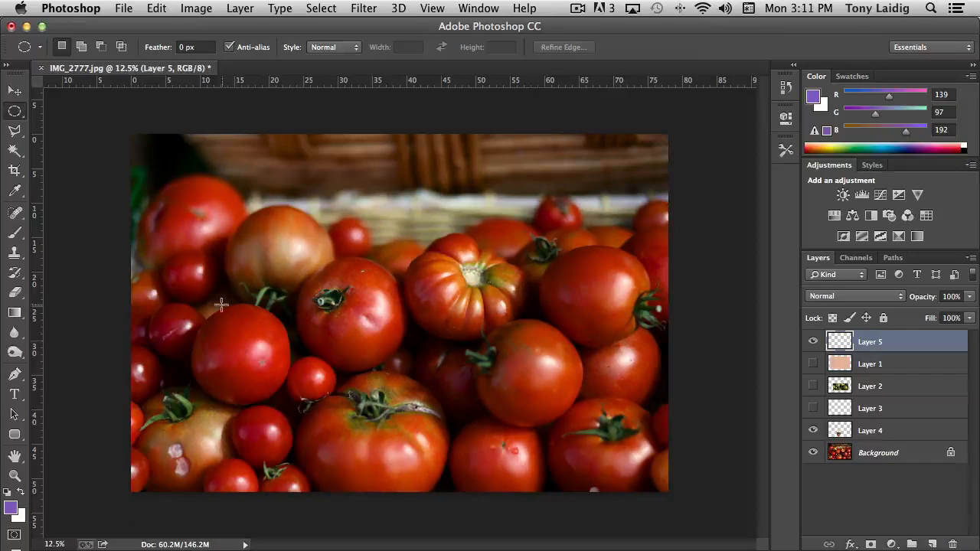
left_click(6, 492)
left_click(21, 490)
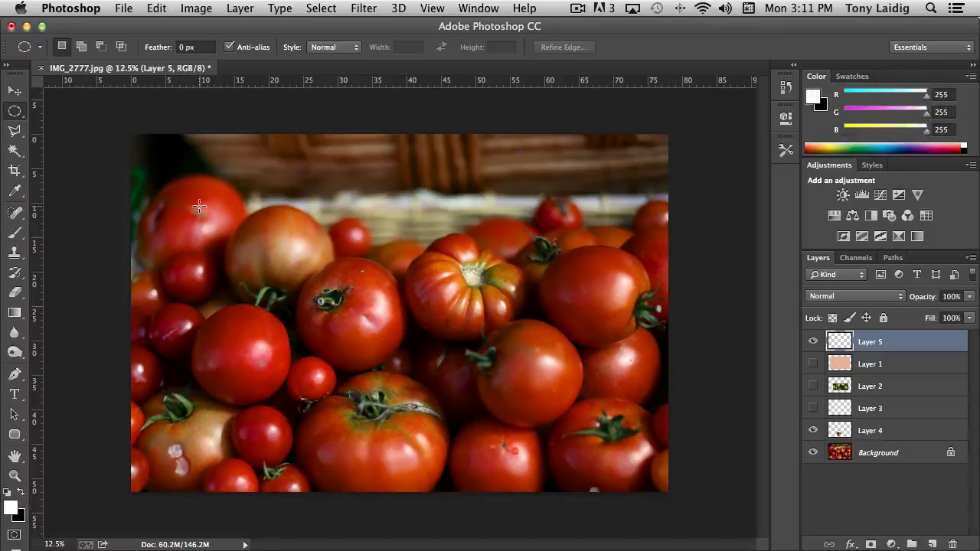
left_click(155, 11)
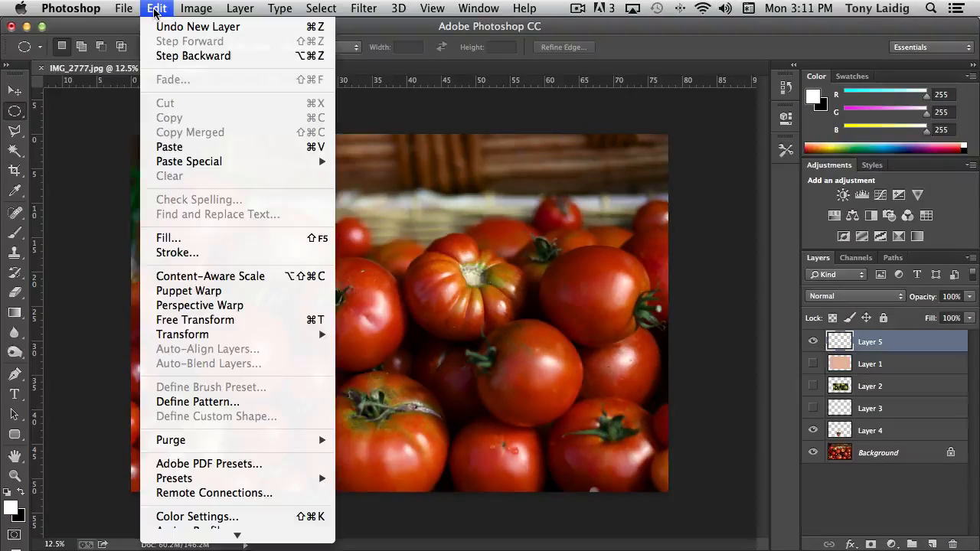
left_click(208, 238)
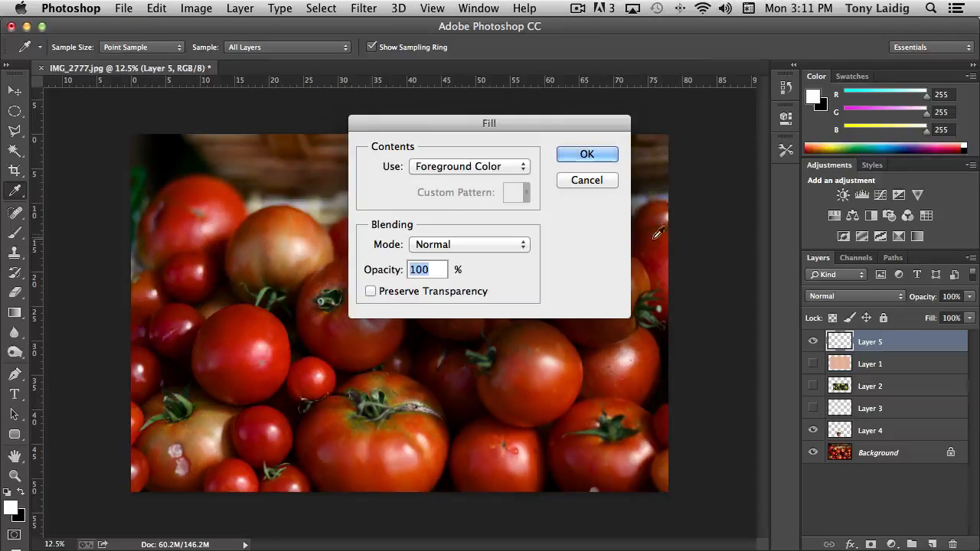
left_click(586, 154)
Step: Using the Rectangular Marquee tool, outline a tall rectangle about 31.5 by 45 in on the canvas's right side, on a new layer
key("m")
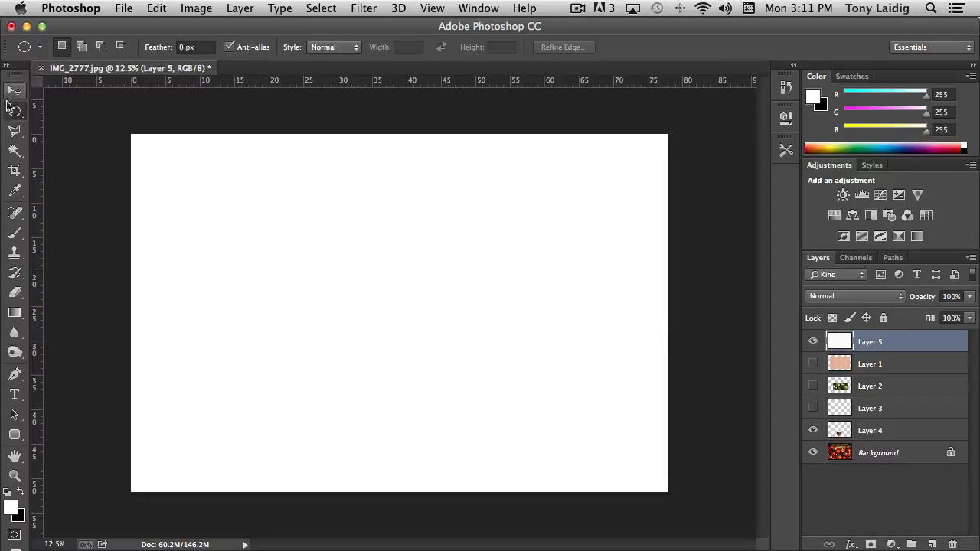
left_click_drag(14, 111, 75, 114)
left_click(75, 109)
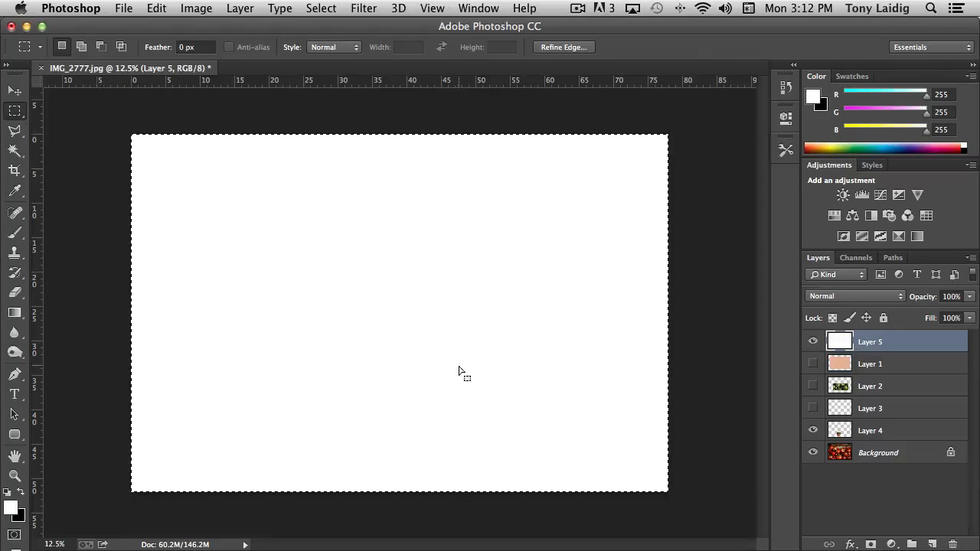
left_click(228, 289)
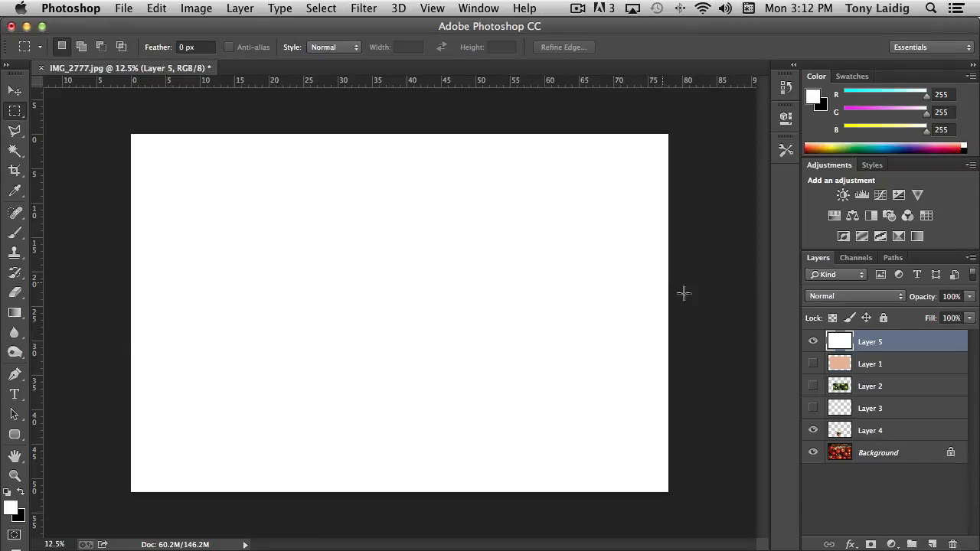
left_click(932, 544)
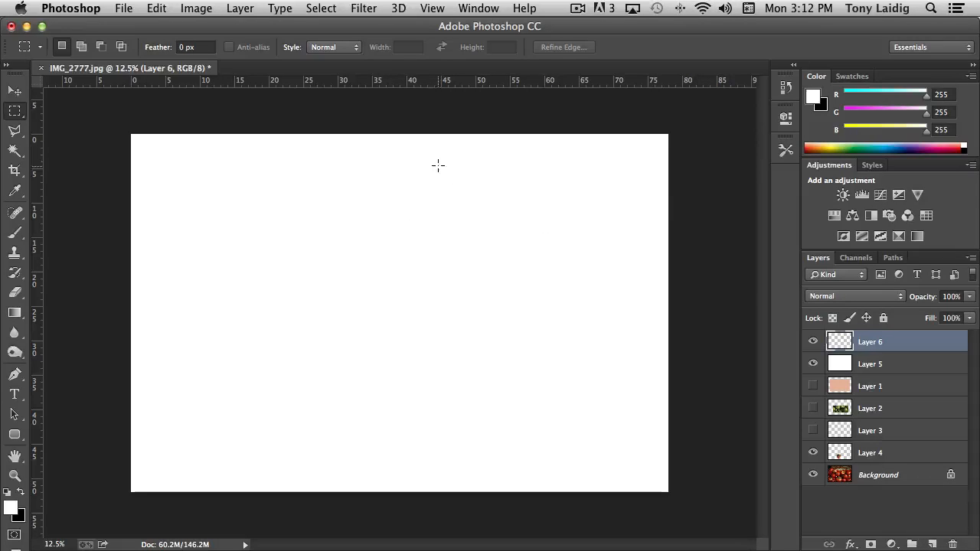
left_click_drag(429, 156, 646, 467)
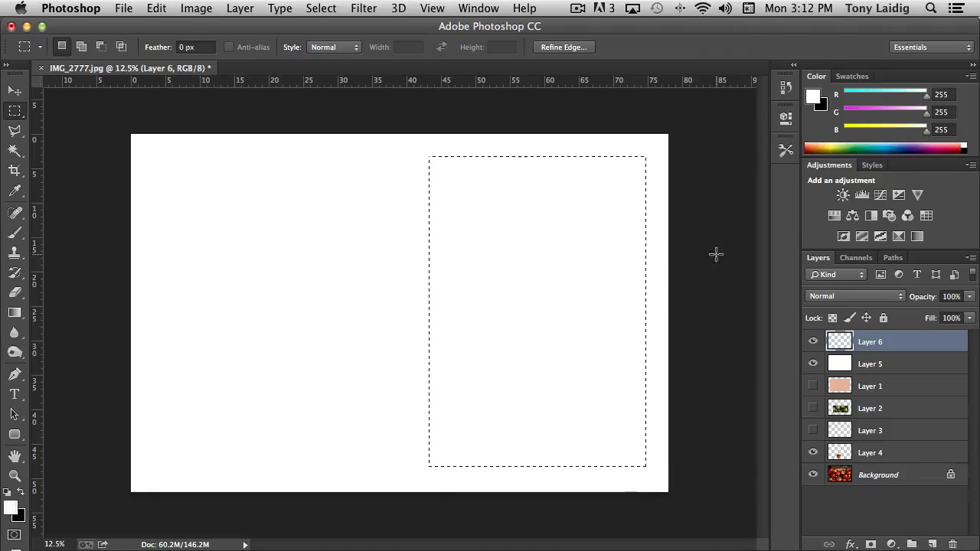
Step: Fill the tall rectangular marquee with teal (R 0, G 185, B 172) at 100% opacity
left_click(871, 145)
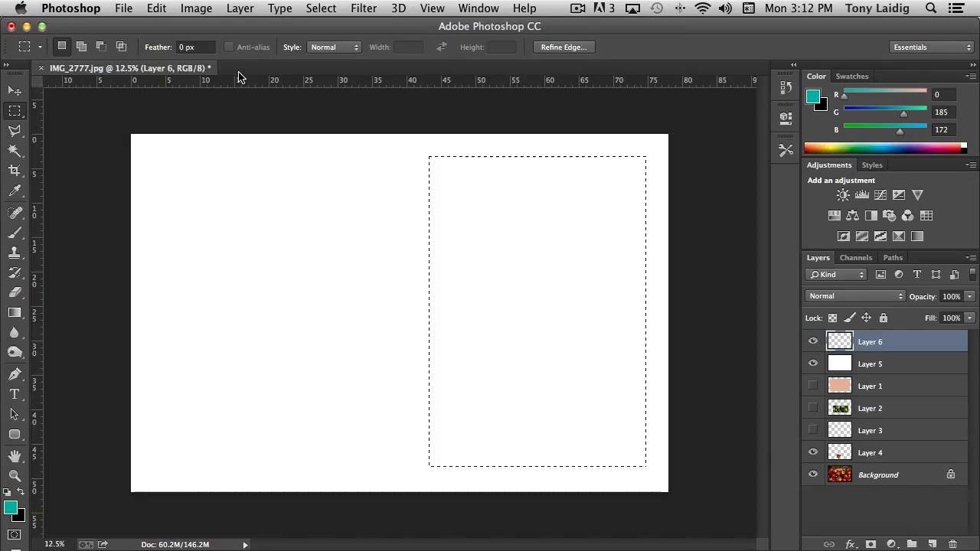
left_click(156, 9)
left_click(158, 177)
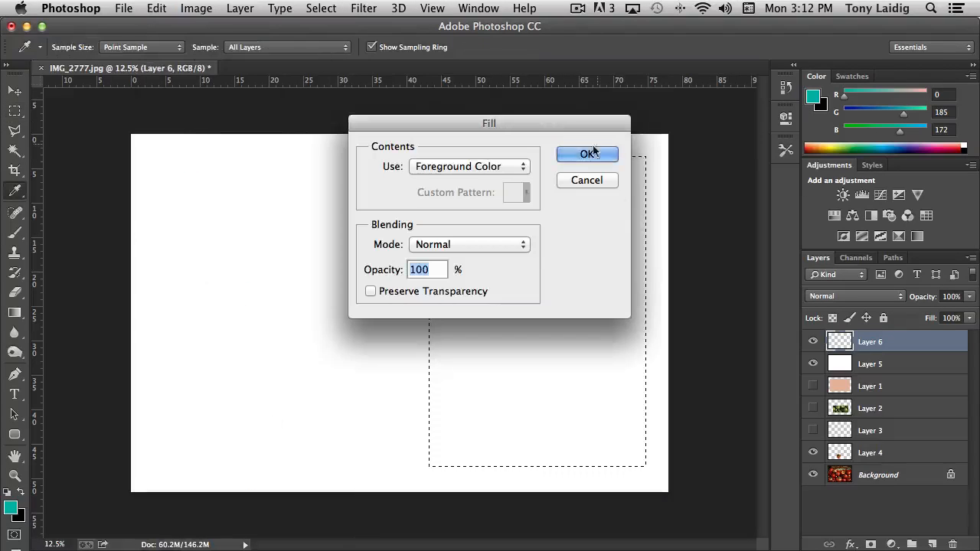
left_click(590, 154)
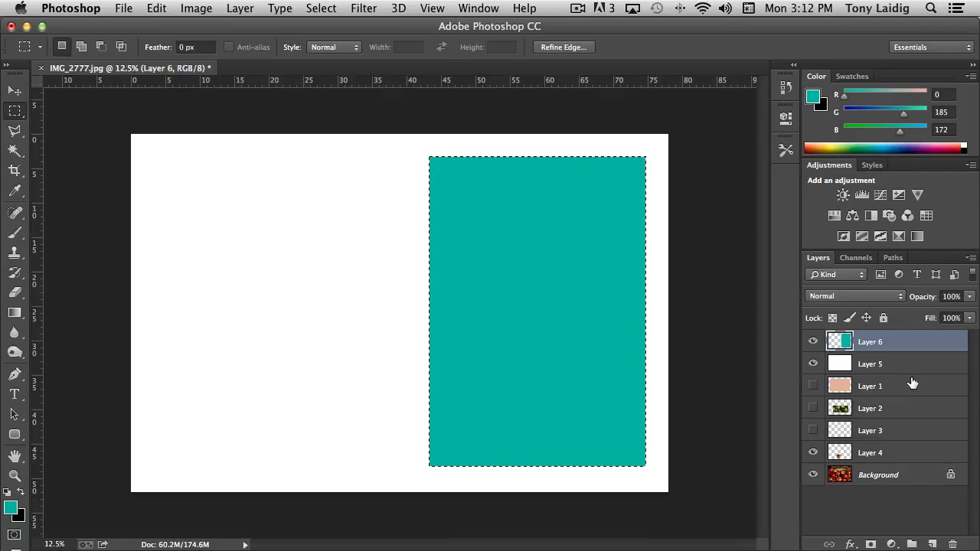
Step: On a new layer, draw a rectangular marquee about 28 by 14.5 in inside the lower part of the teal rectangle
left_click(932, 543)
key("super+d")
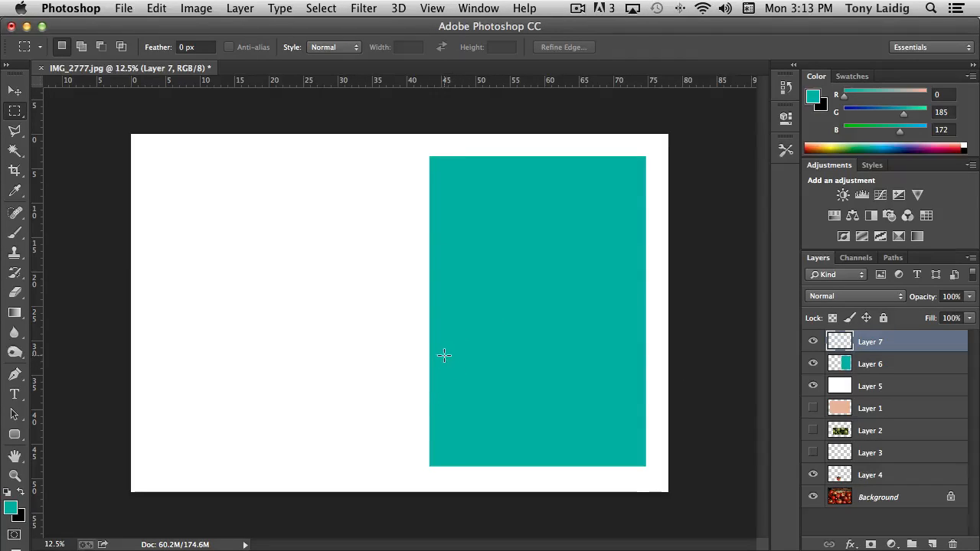
left_click_drag(442, 353, 633, 453)
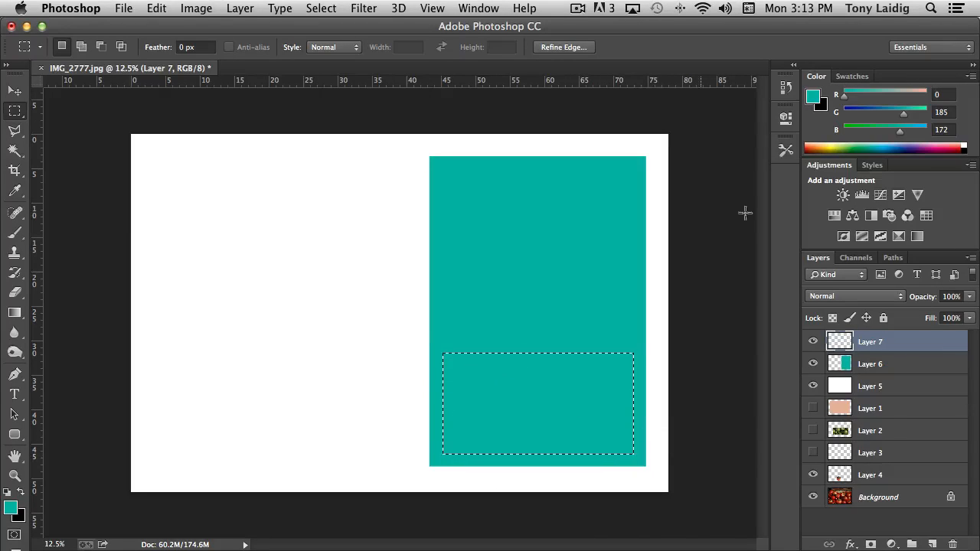
Step: Fill the marquee inside the teal rectangle with pale yellow (R 255, G 247, B 178) at 100% opacity, and deselect
left_click(834, 144)
left_click_drag(834, 144, 838, 143)
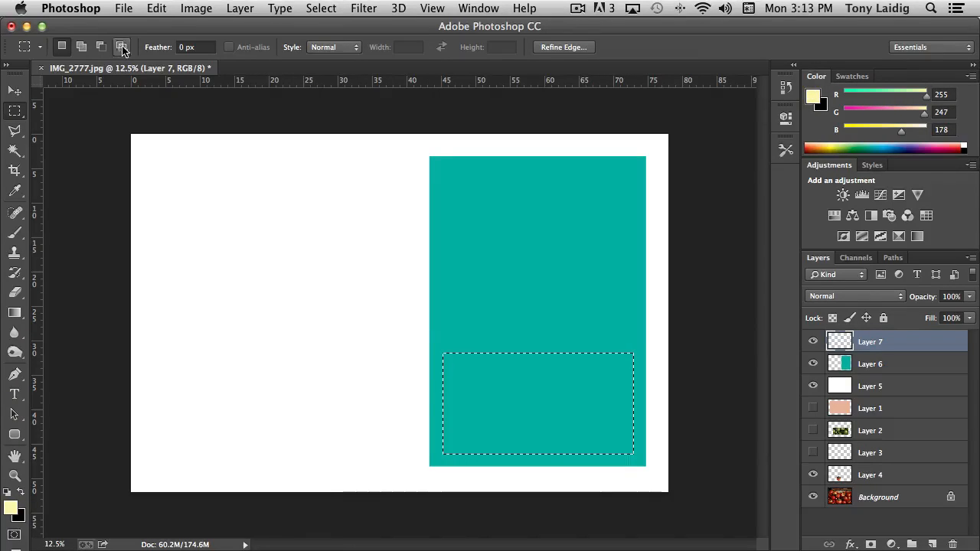
left_click(157, 10)
left_click(205, 240)
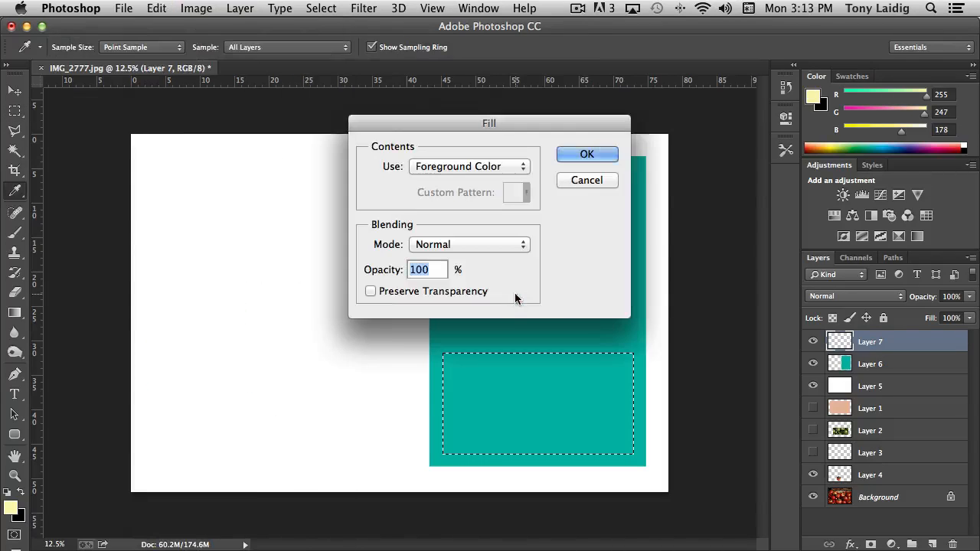
left_click(587, 154)
key("m")
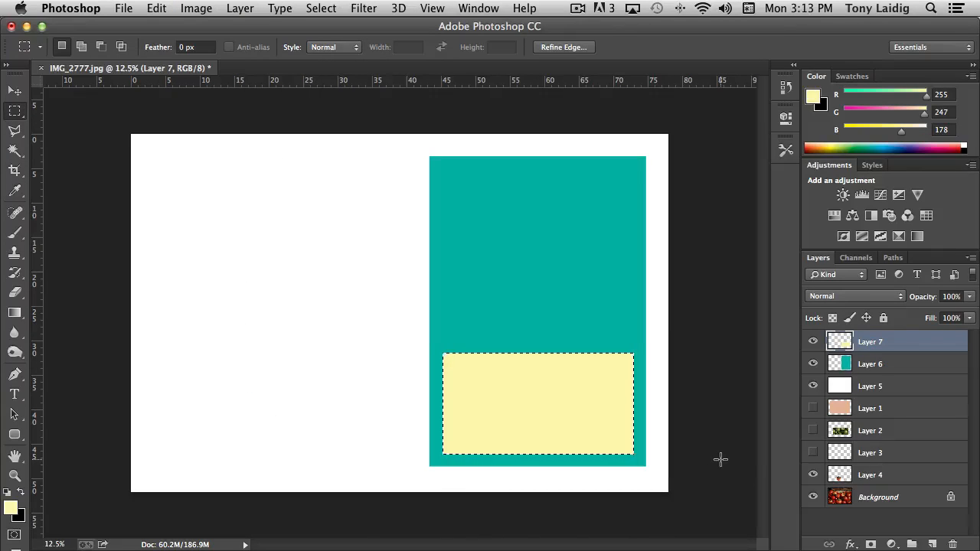
key("ctrl+d")
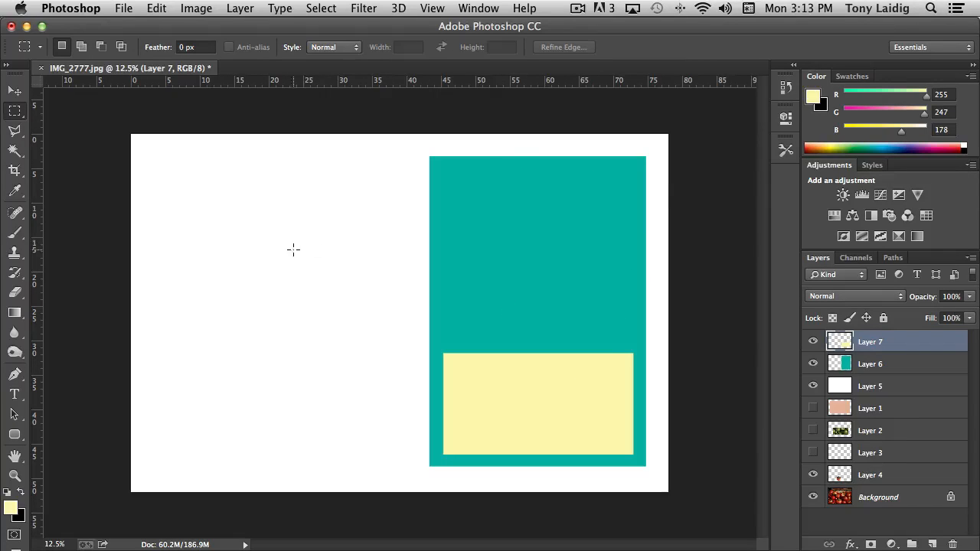
Step: Draw an elliptical marquee about 25.5 by 5 in and center it over the yellow rectangle's top edge
left_click_drag(14, 111, 55, 124)
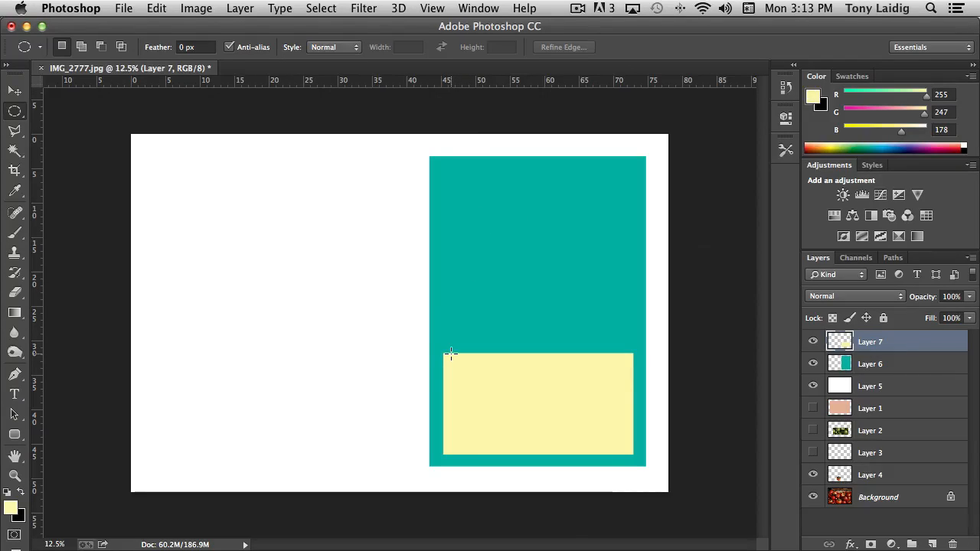
left_click_drag(450, 354, 625, 388)
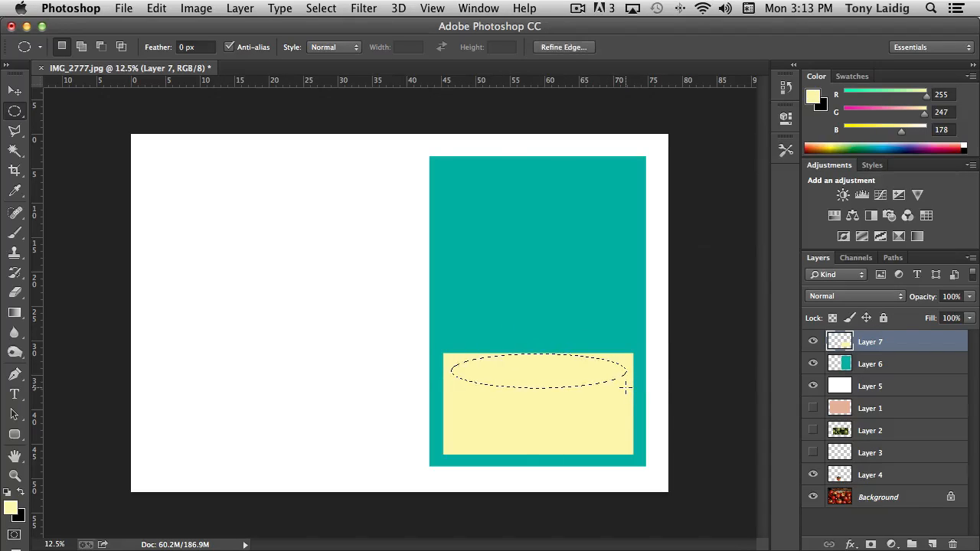
left_click_drag(544, 385, 542, 365)
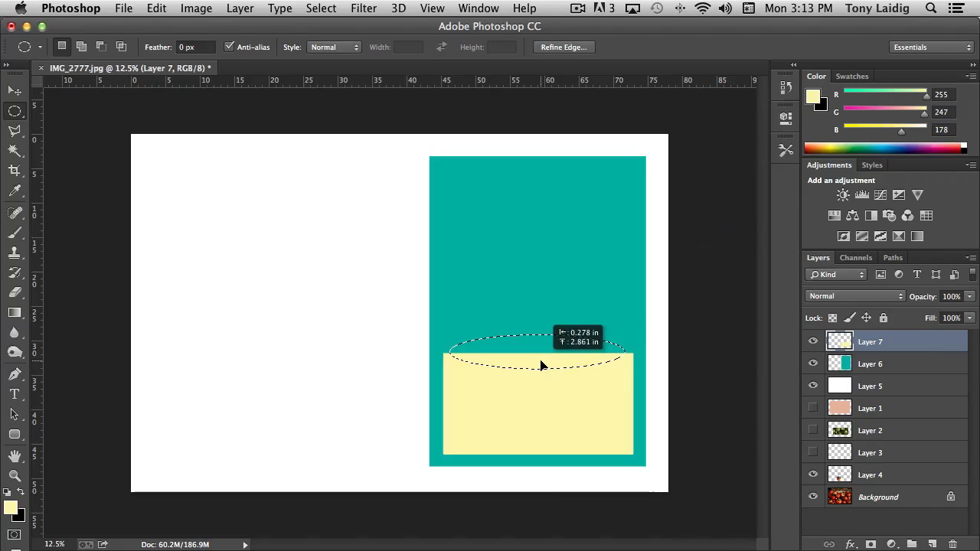
left_click_drag(541, 365, 541, 368)
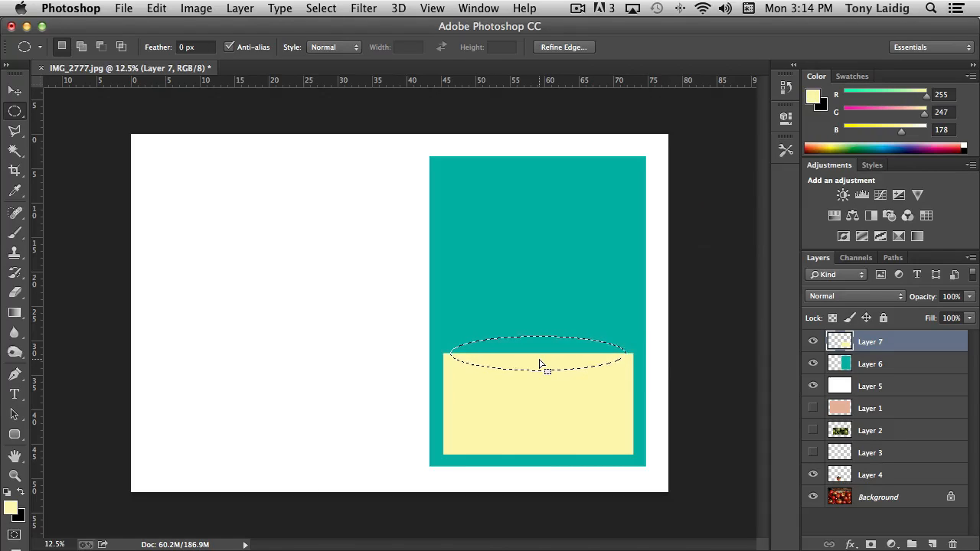
Step: On a new layer, fill the elliptical marquee with dark teal (R 0, G 88, B 87) at 100% opacity, and deselect
left_click(879, 144)
left_click(878, 146)
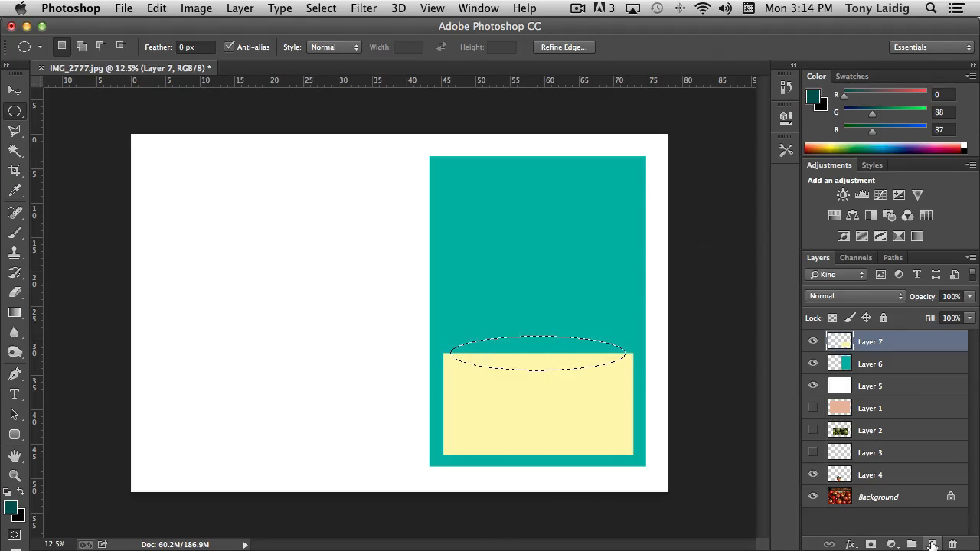
left_click(932, 543)
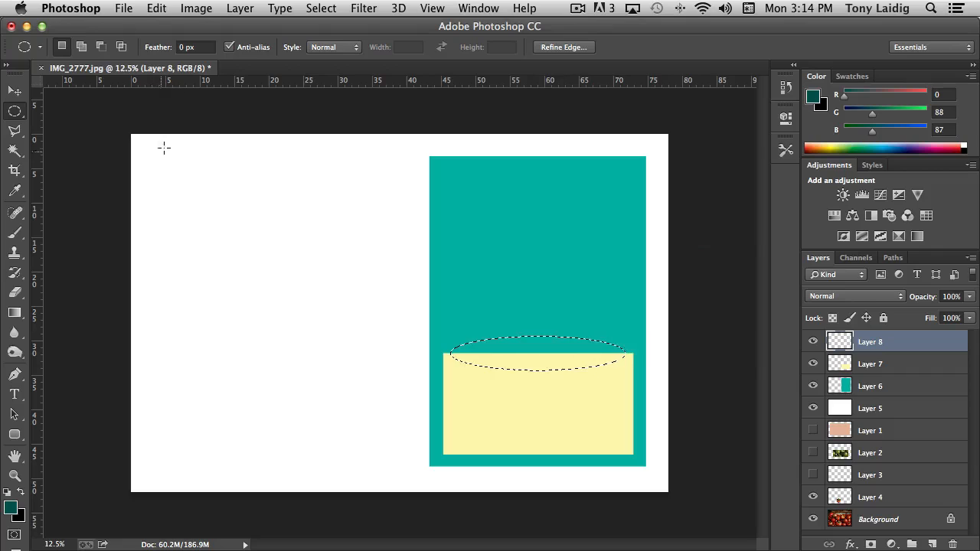
left_click(157, 9)
left_click(196, 241)
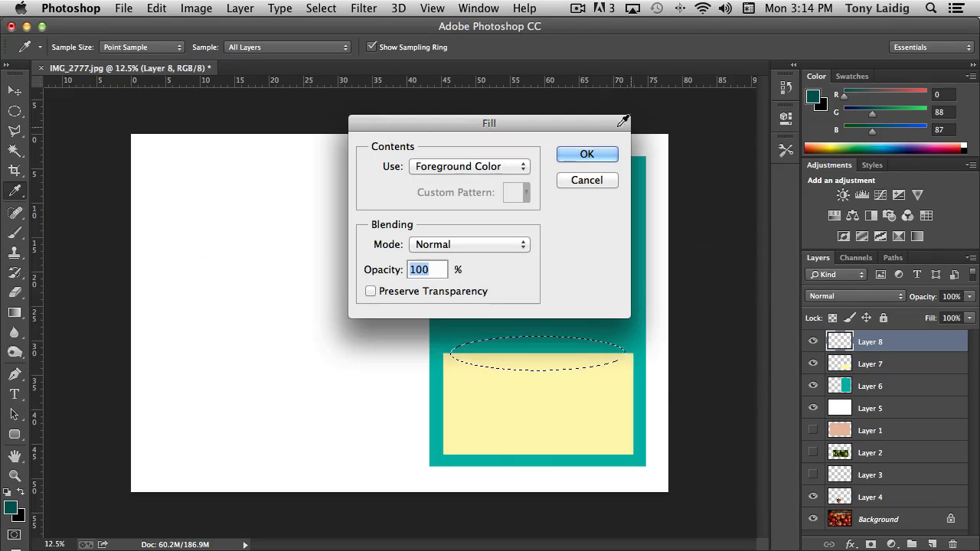
left_click(586, 156)
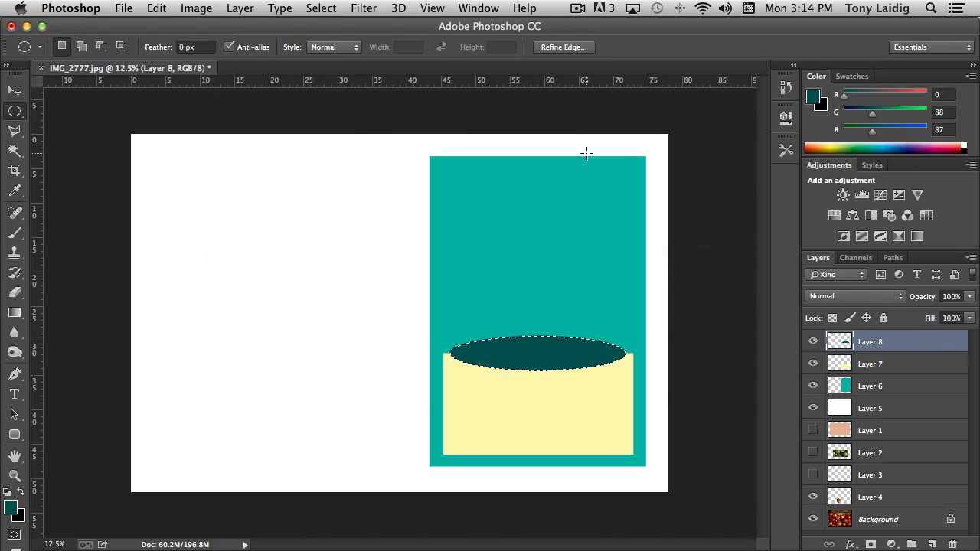
left_click(275, 157)
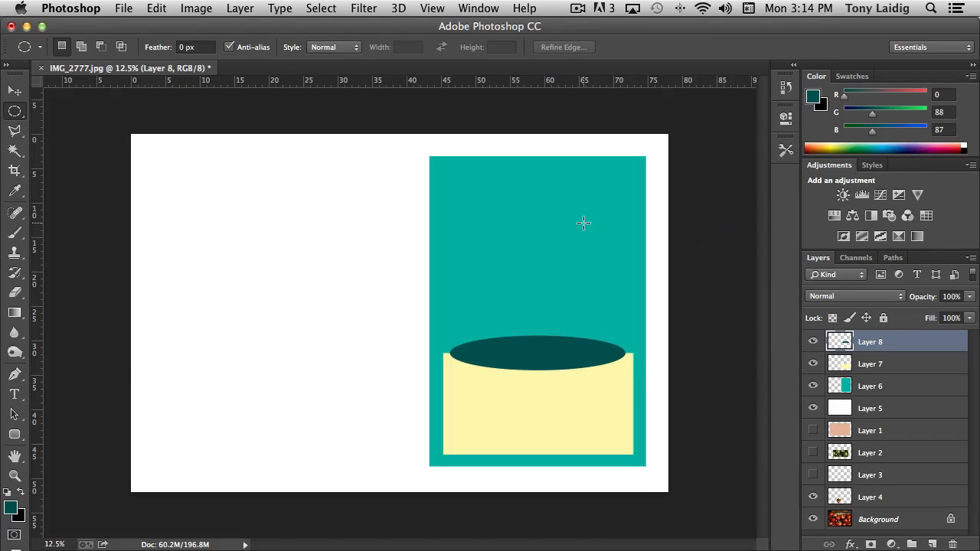
Step: Switch to the Polygonal Lasso tool among the lasso tool variants
left_click(15, 134)
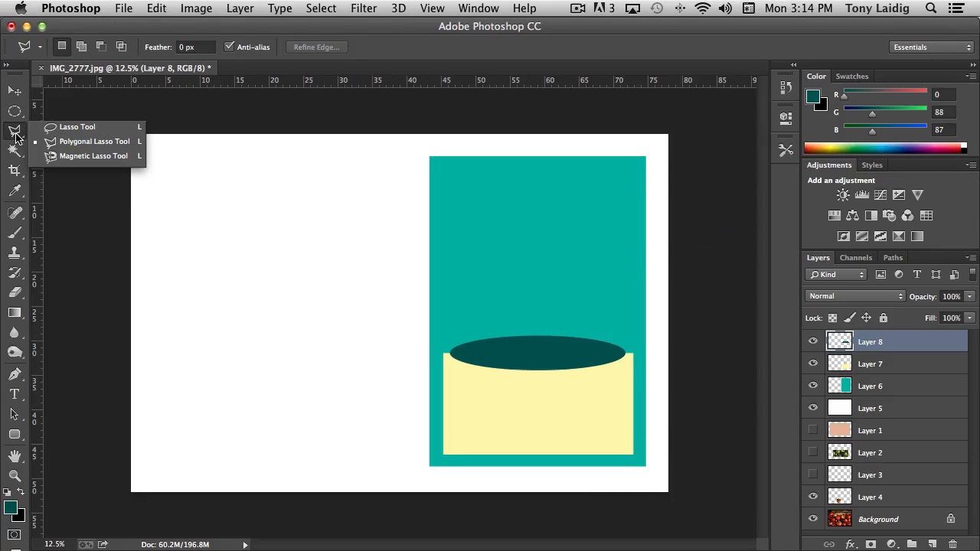
left_click(16, 136)
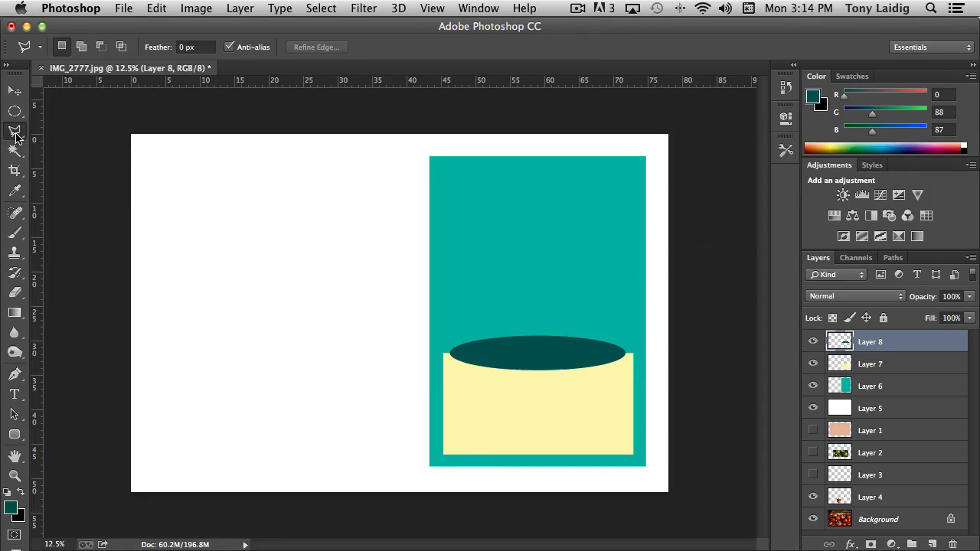